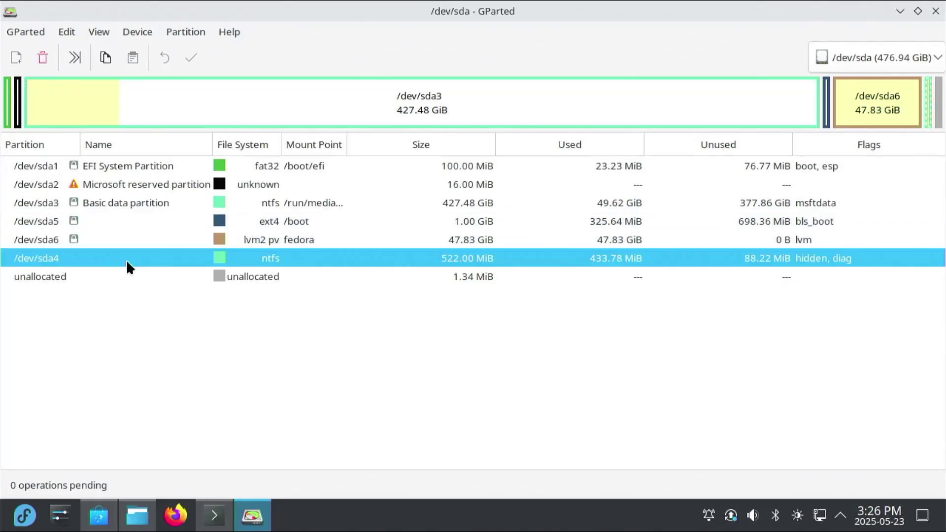
# Queue deletion of the Microsoft reserved partition /dev/sda2 in GParted
pyautogui.click(149, 183)
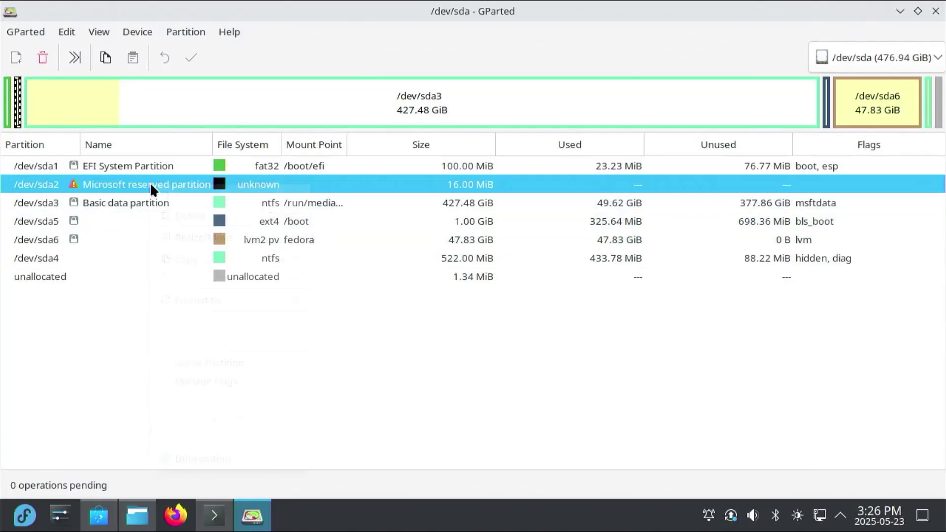
pyautogui.rightClick(150, 183)
pyautogui.click(178, 216)
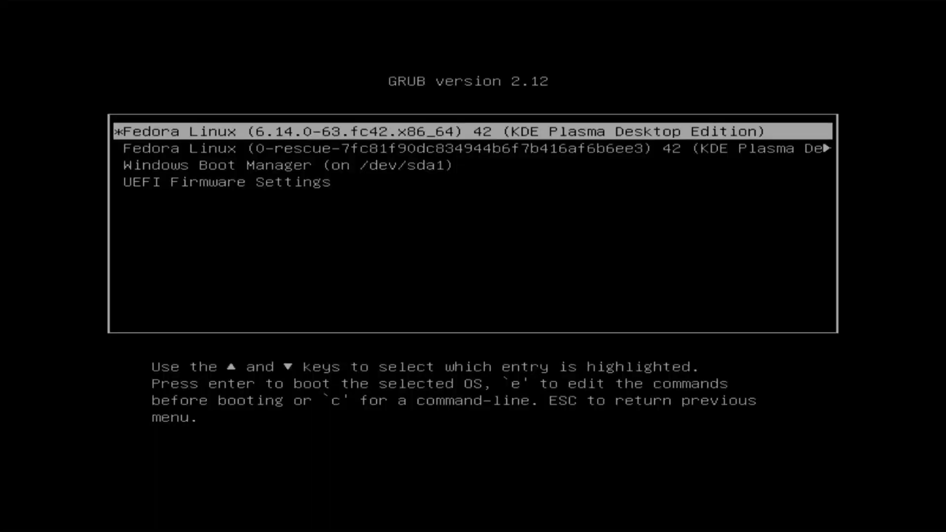
# Look over the rescue and Windows Boot Manager entries, then boot the main Fedora Linux entry
pyautogui.press('Down')
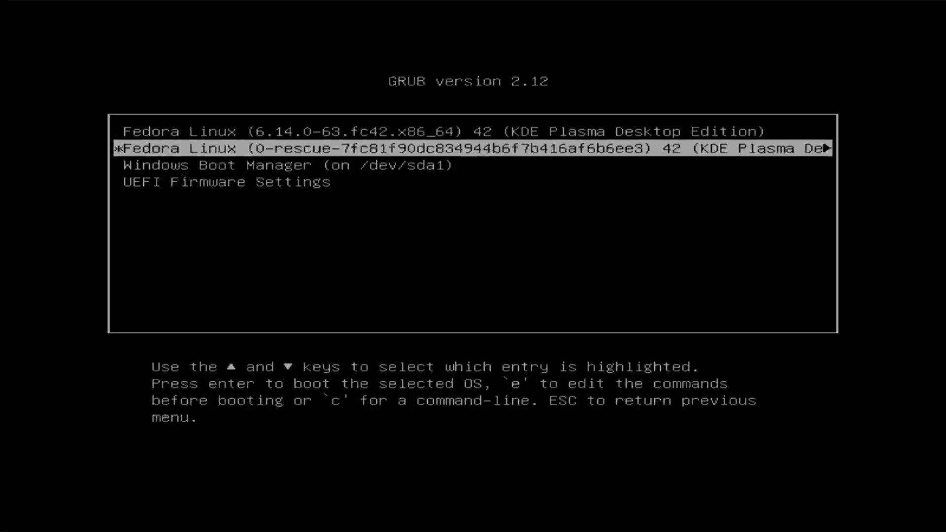
pyautogui.press('Down')
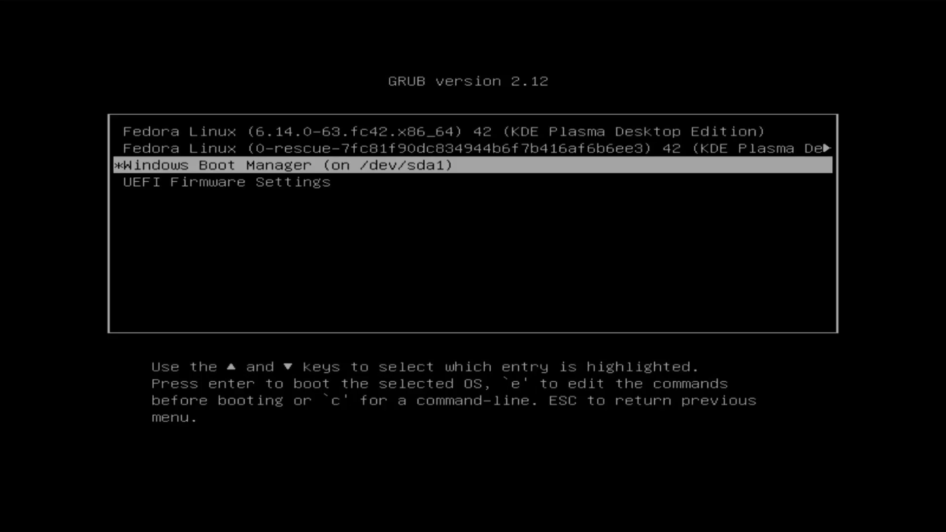
pyautogui.press('Up')
pyautogui.press('Up')
pyautogui.press('Return')
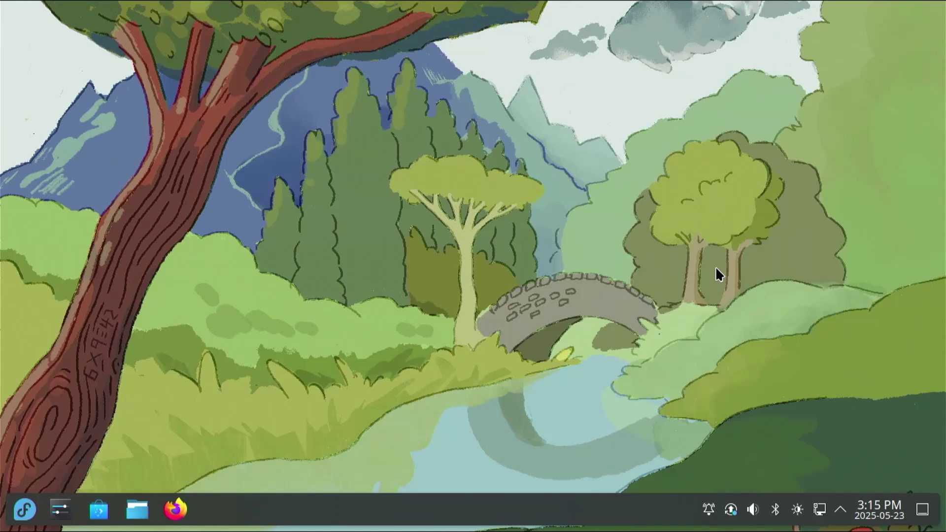
# Open Dolphin and navigate to /boot/efi
pyautogui.click(143, 522)
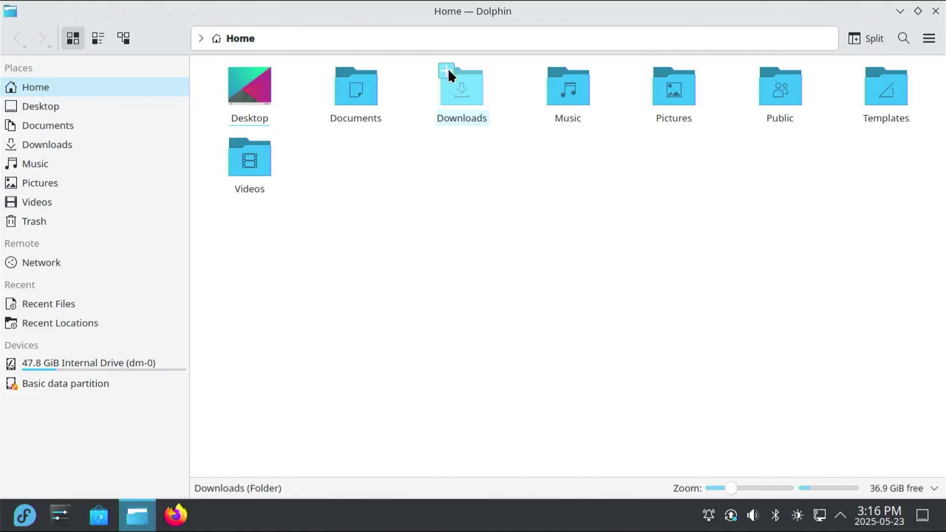
pyautogui.click(353, 38)
pyautogui.press('BackSpace')
pyautogui.press('BackSpace')
pyautogui.press('BackSpace')
pyautogui.press('BackSpace')
pyautogui.press('BackSpace')
pyautogui.press('BackSpace')
pyautogui.press('BackSpace')
pyautogui.press('BackSpace')
pyautogui.press('BackSpace')
pyautogui.press('BackSpace')
pyautogui.write('/boot/')
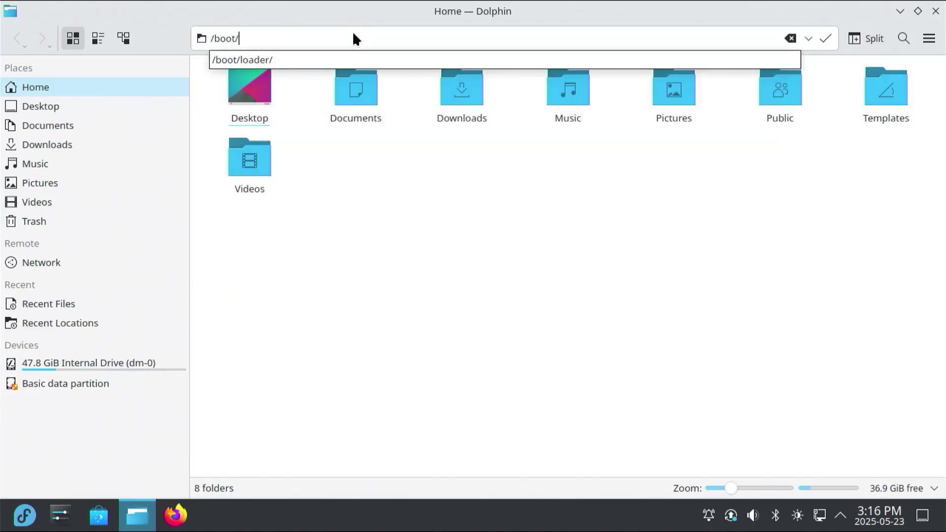
pyautogui.press('Return')
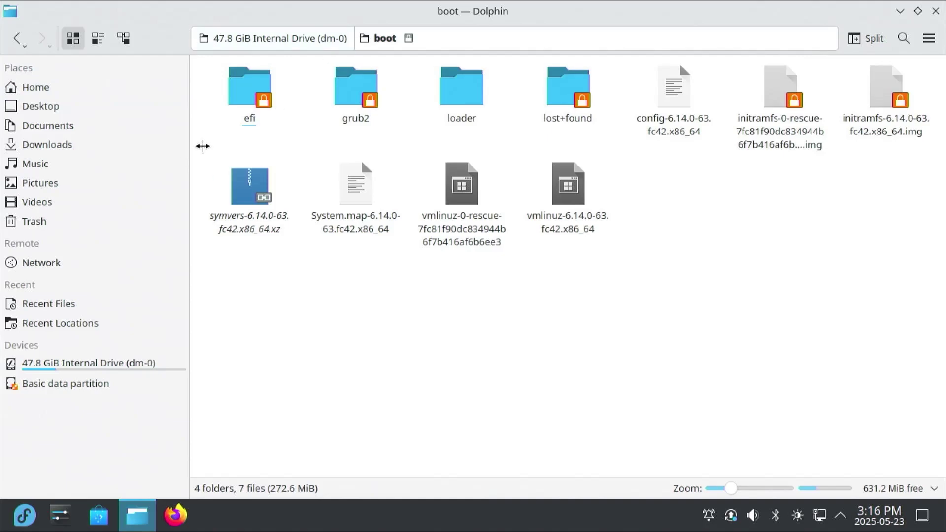
pyautogui.doubleClick(245, 95)
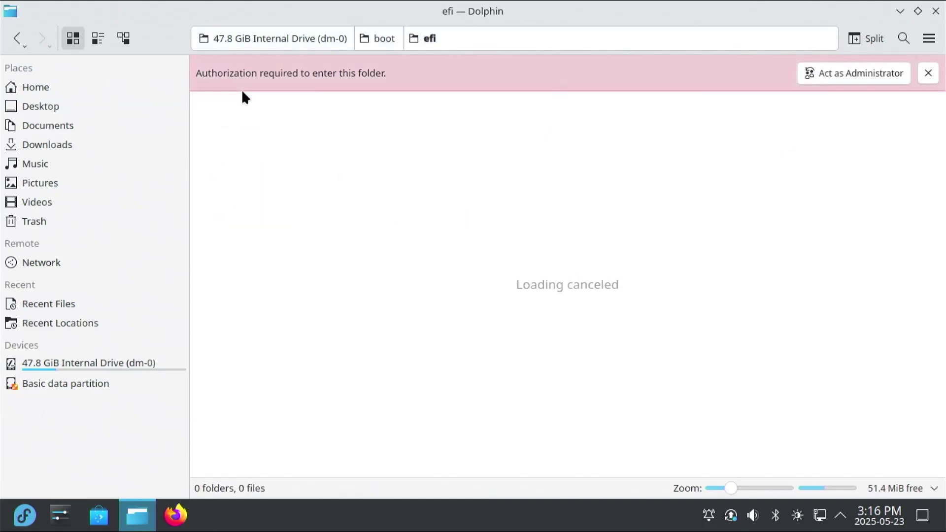
# Switch Dolphin to Act as Administrator, accepting the risks and entering the account password
pyautogui.click(849, 73)
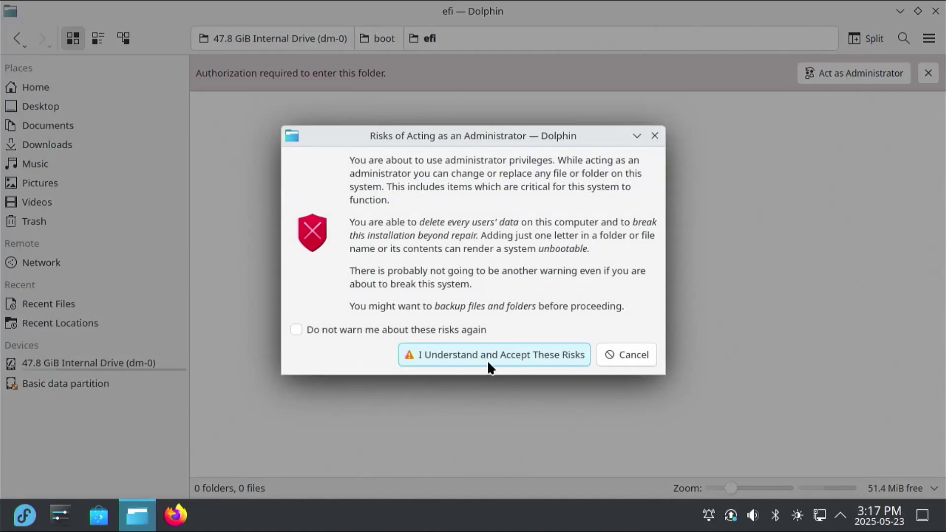
pyautogui.click(486, 359)
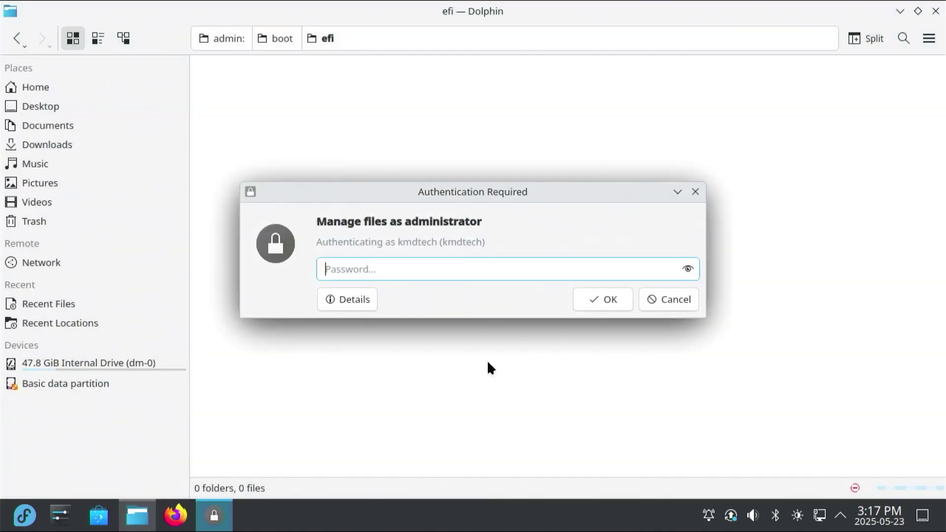
pyautogui.write('*********')
pyautogui.press('Return')
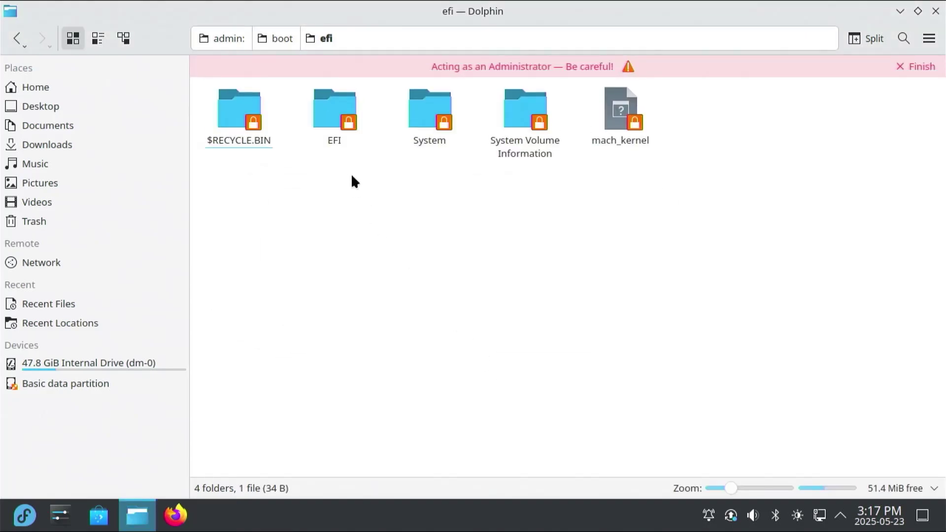
# Inspect /boot/efi/EFI and the Microsoft folder's Boot and Recovery subfolders
pyautogui.doubleClick(317, 107)
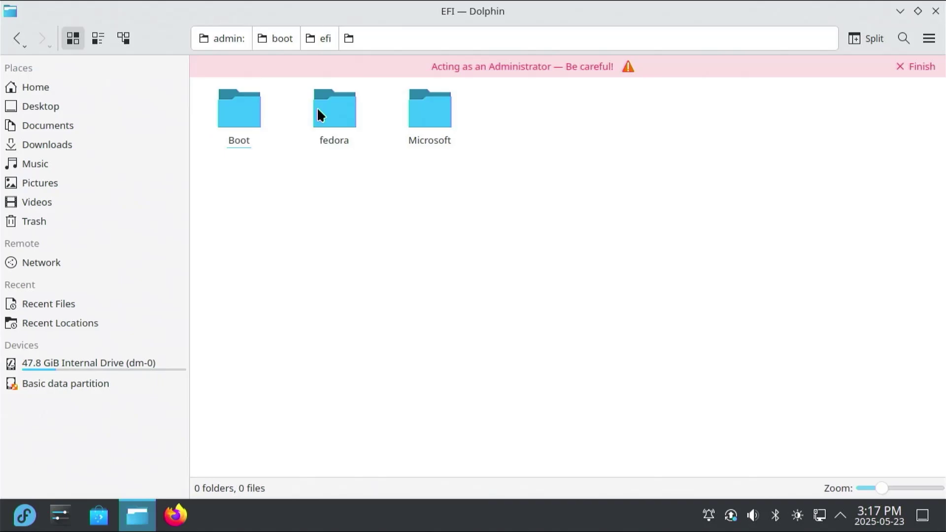
pyautogui.click(226, 98)
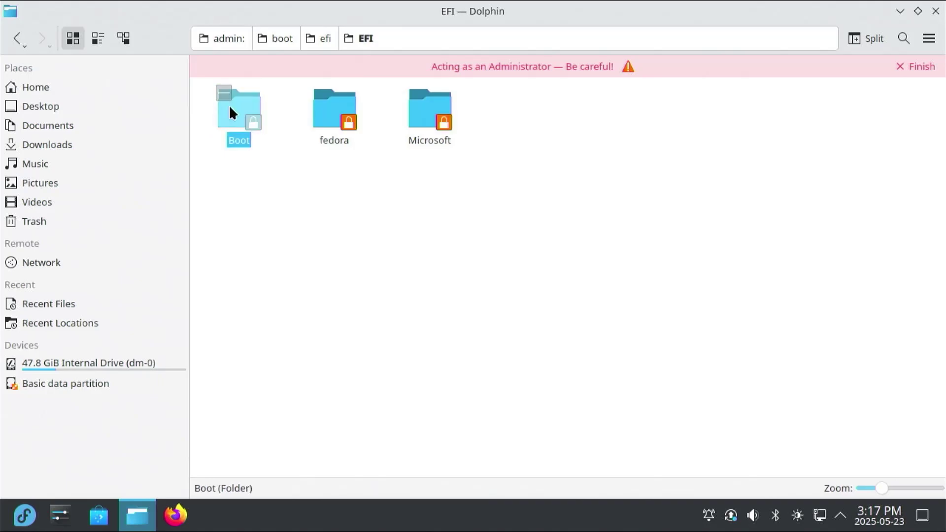
pyautogui.click(339, 103)
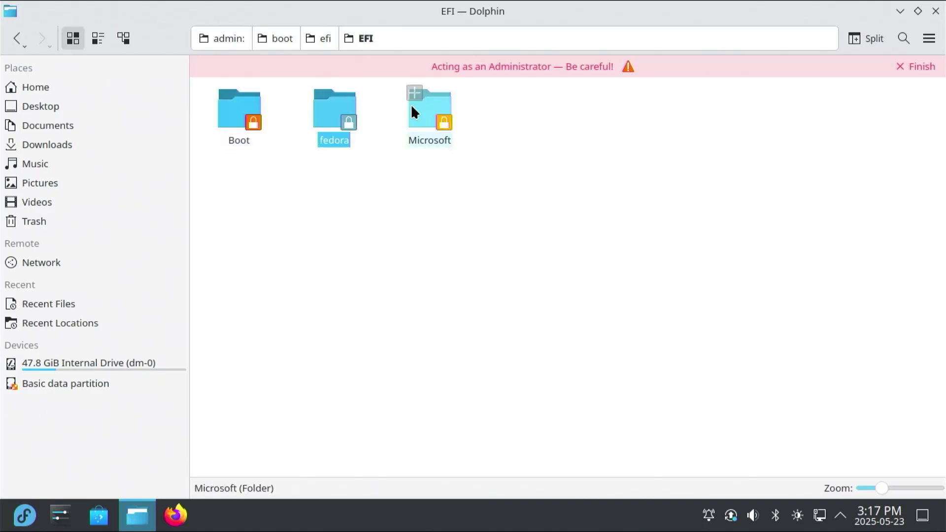
pyautogui.click(426, 110)
pyautogui.doubleClick(419, 117)
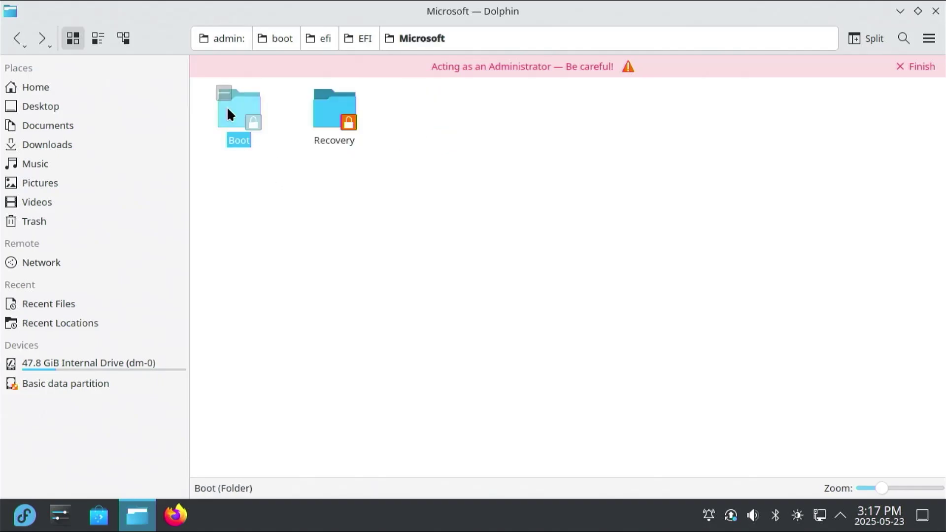
pyautogui.doubleClick(228, 106)
pyautogui.press('BackSpace')
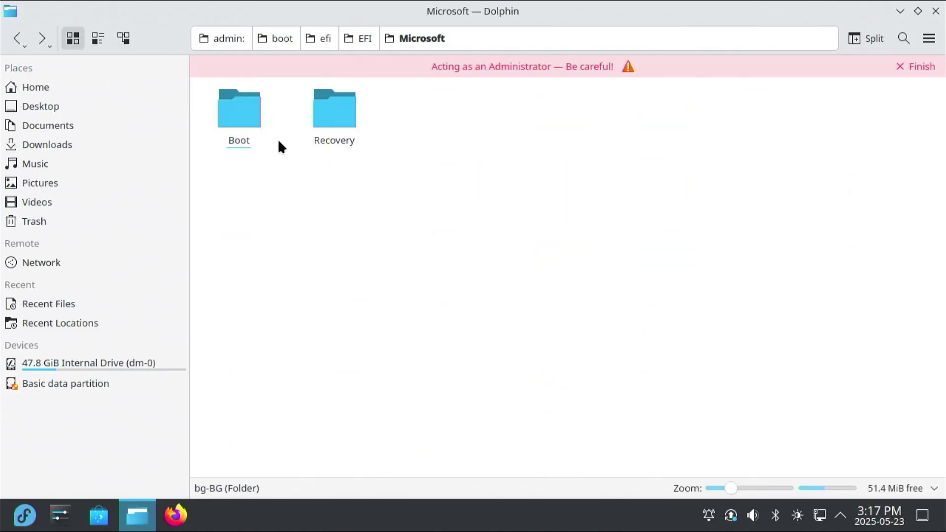
pyautogui.doubleClick(330, 105)
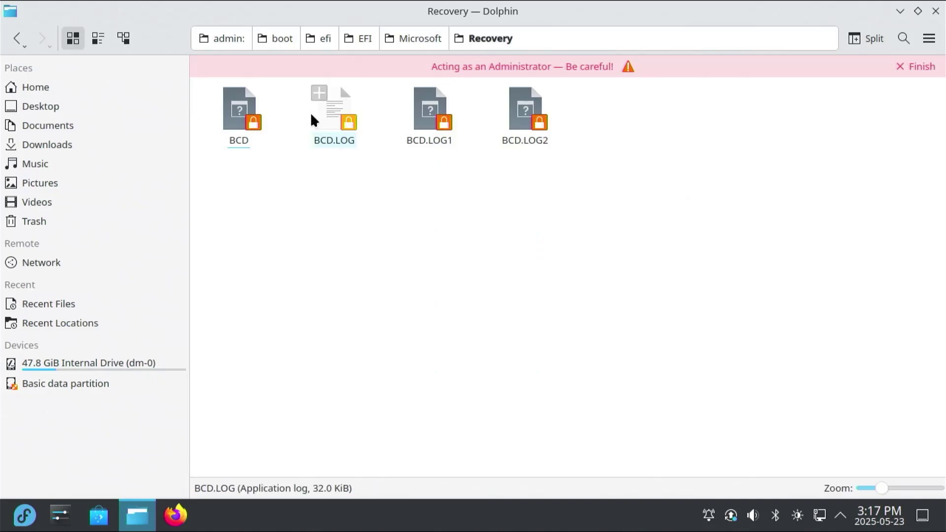
pyautogui.press('BackSpace')
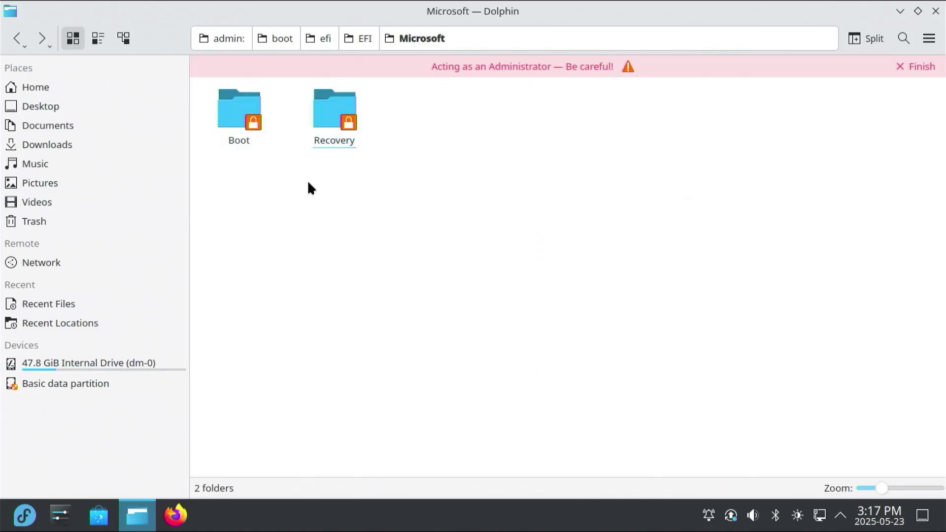
pyautogui.press('BackSpace')
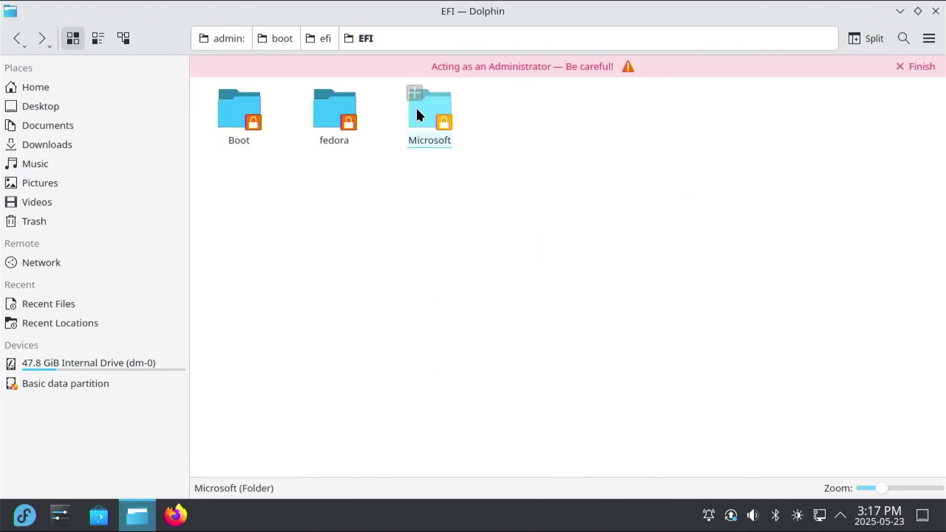
# Permanently delete the Microsoft folder from /boot/efi/EFI
pyautogui.click(417, 114)
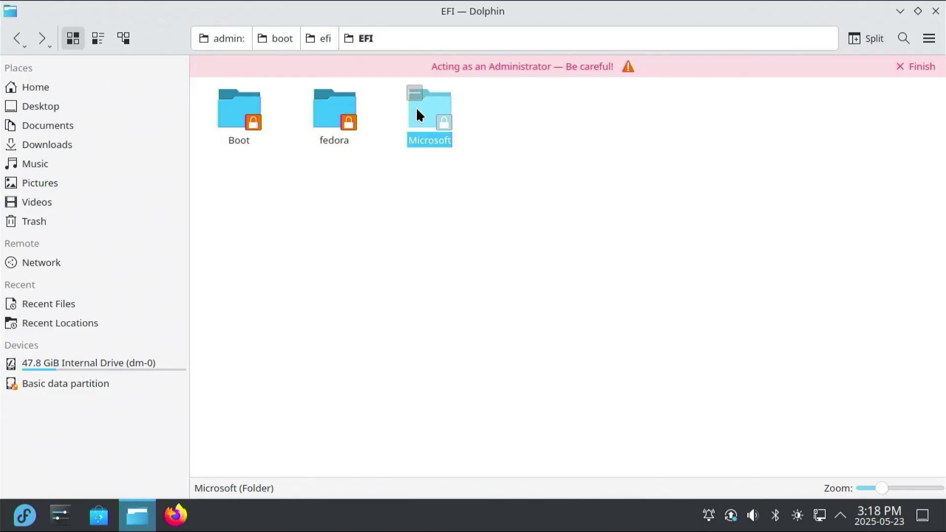
pyautogui.rightClick(418, 114)
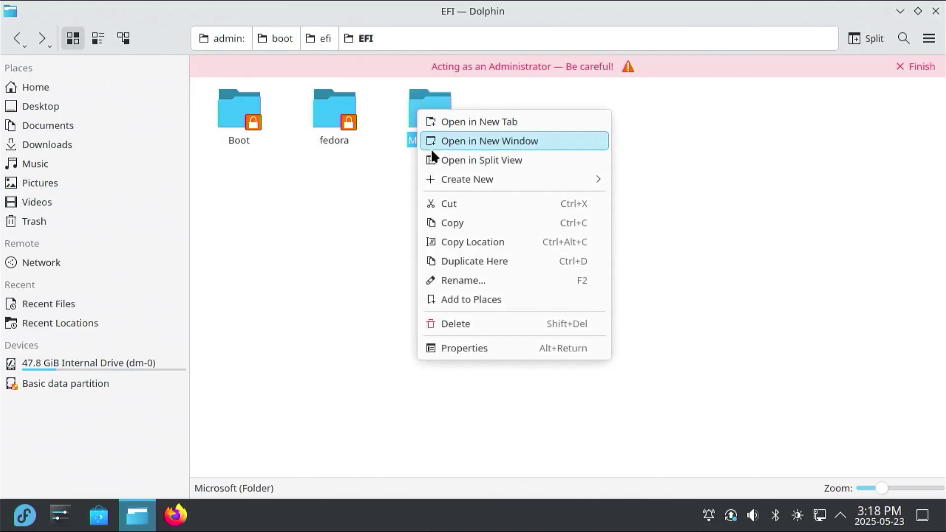
pyautogui.click(486, 322)
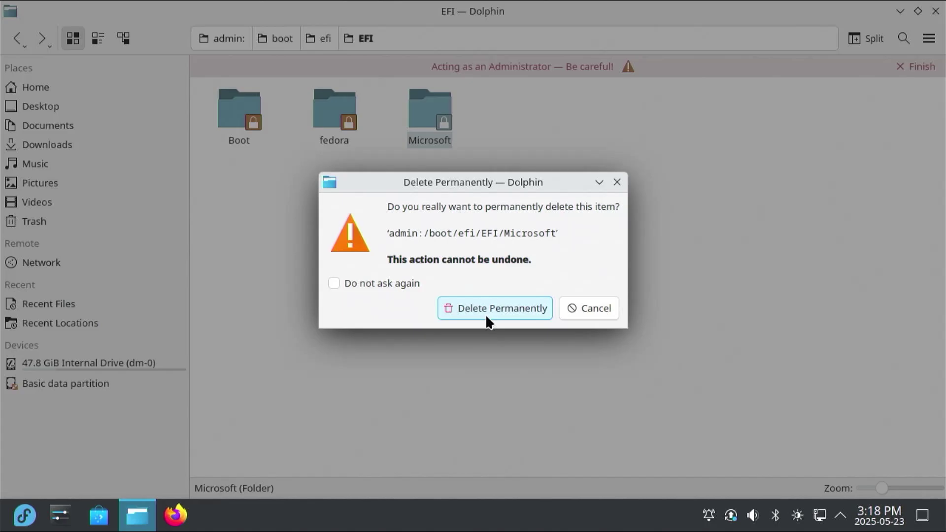
pyautogui.click(486, 317)
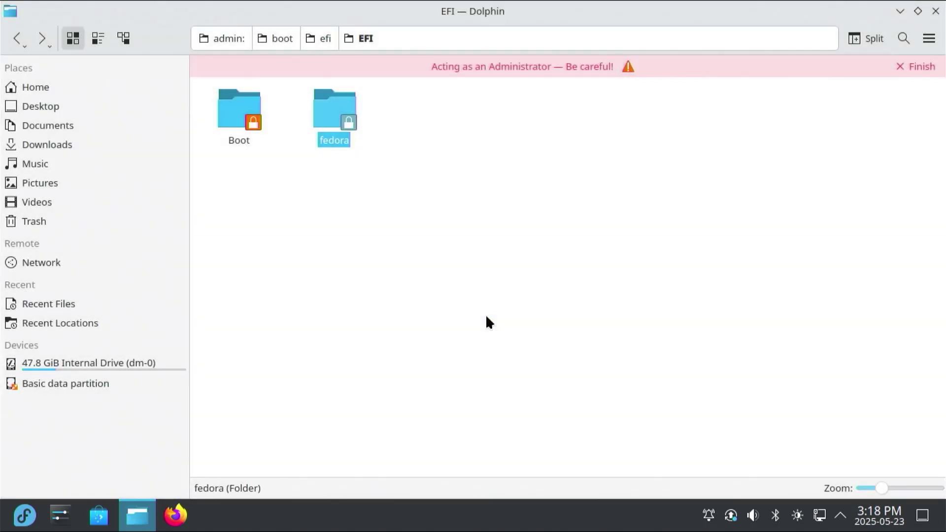
pyautogui.click(390, 199)
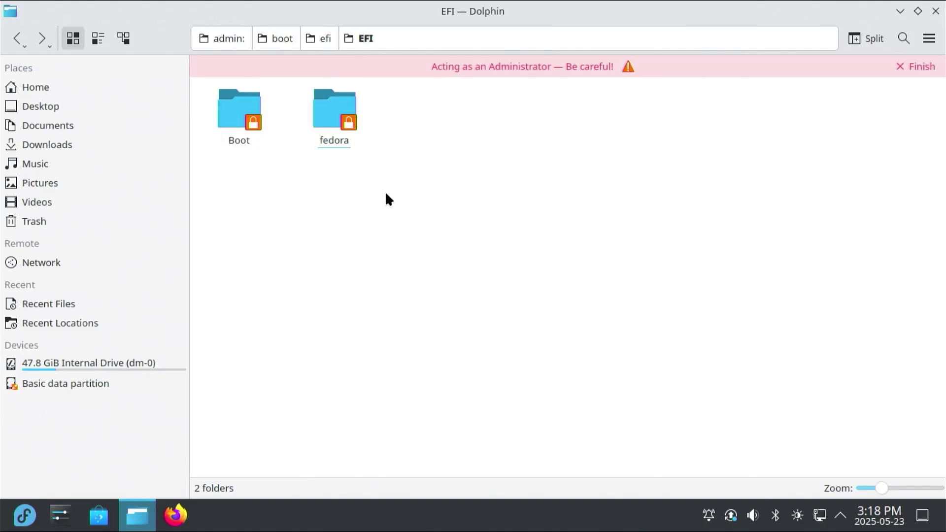
# Check $RECYCLE.BIN in /boot/efi, then permanently delete it
pyautogui.press('BackSpace')
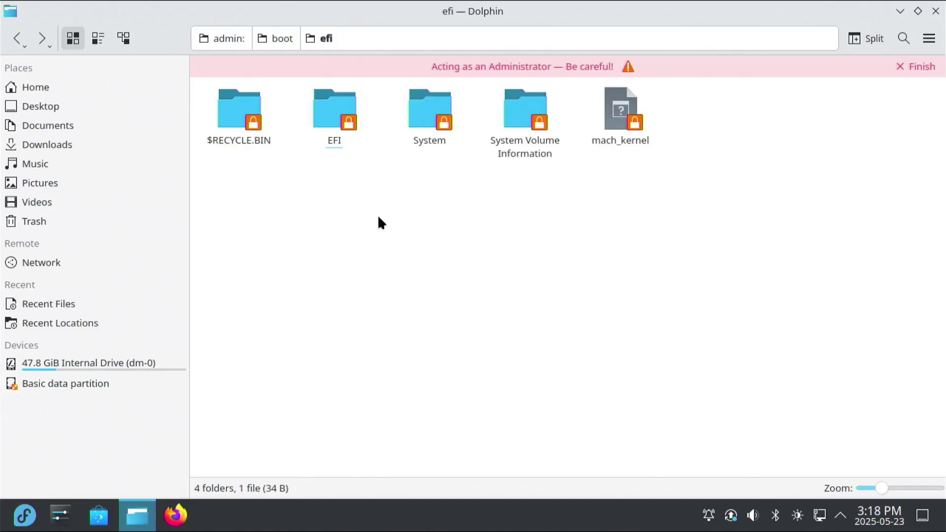
pyautogui.doubleClick(226, 121)
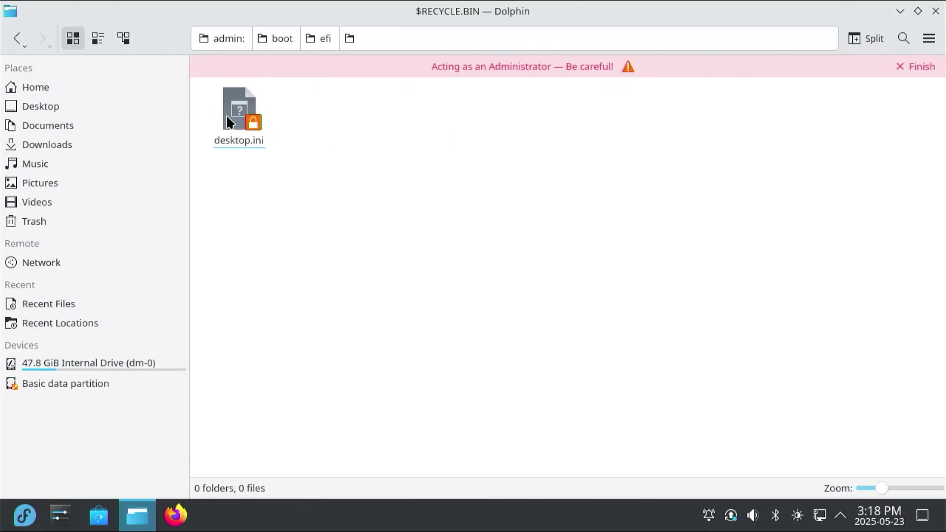
pyautogui.press('BackSpace')
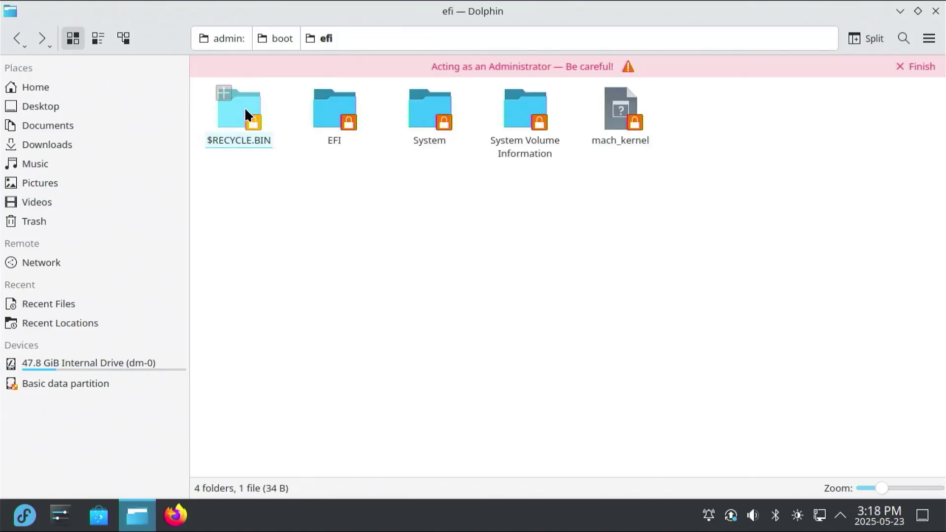
pyautogui.rightClick(232, 119)
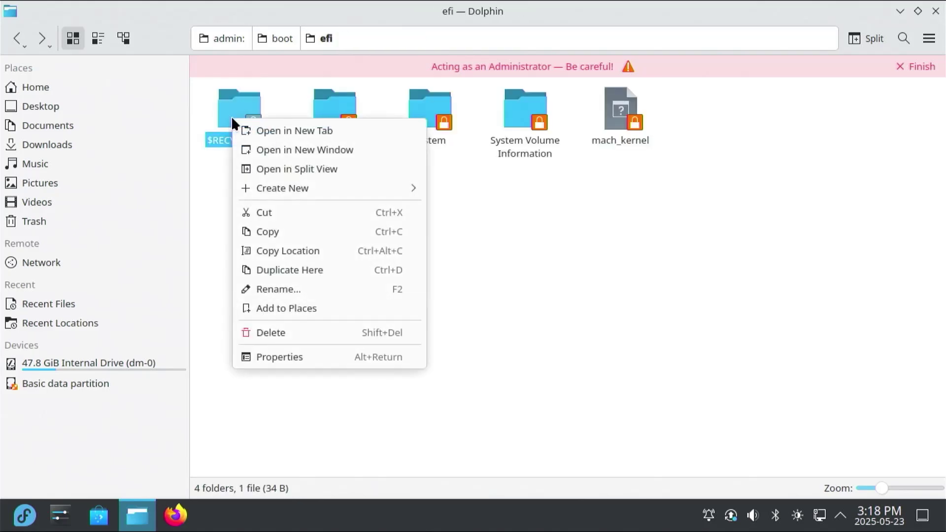
pyautogui.click(320, 332)
pyautogui.click(514, 308)
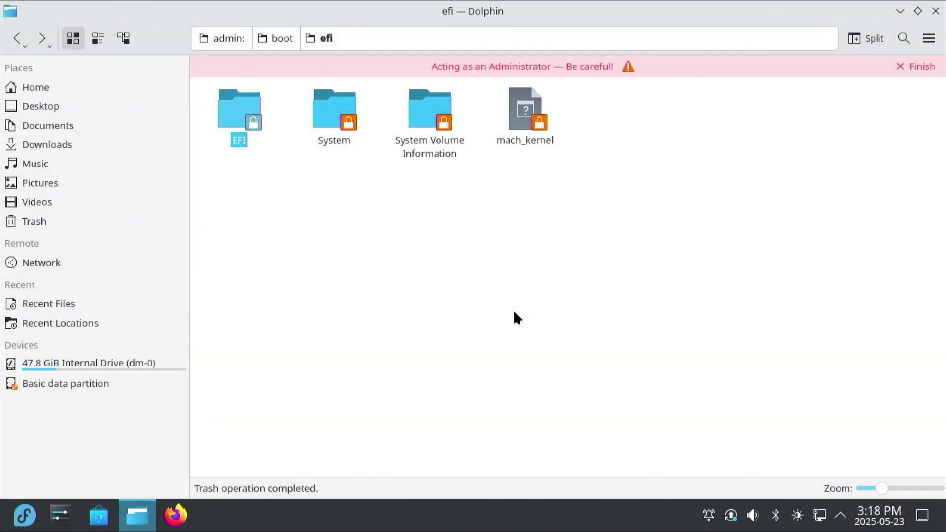
# Look inside System Volume Information, then permanently delete it, leaving EFI, System and mach_kernel
pyautogui.doubleClick(418, 115)
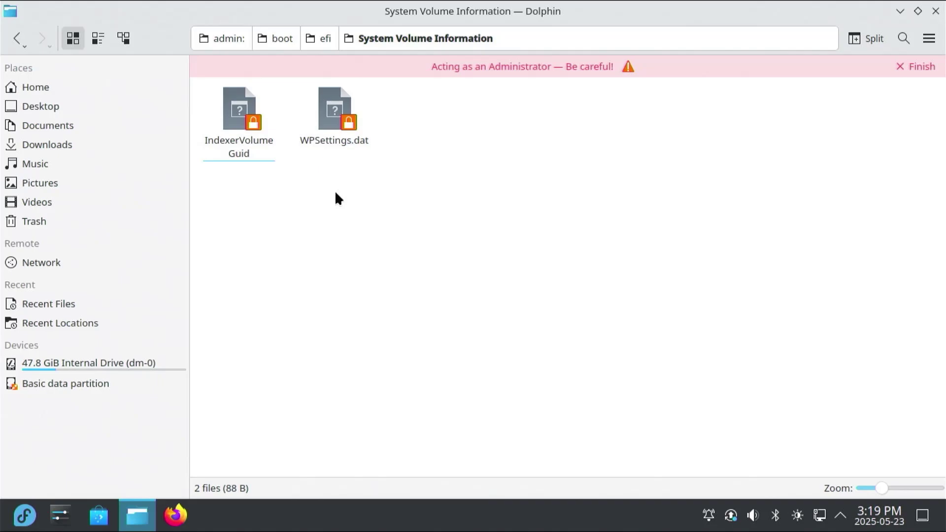
pyautogui.hotkey('alt', 'Left')
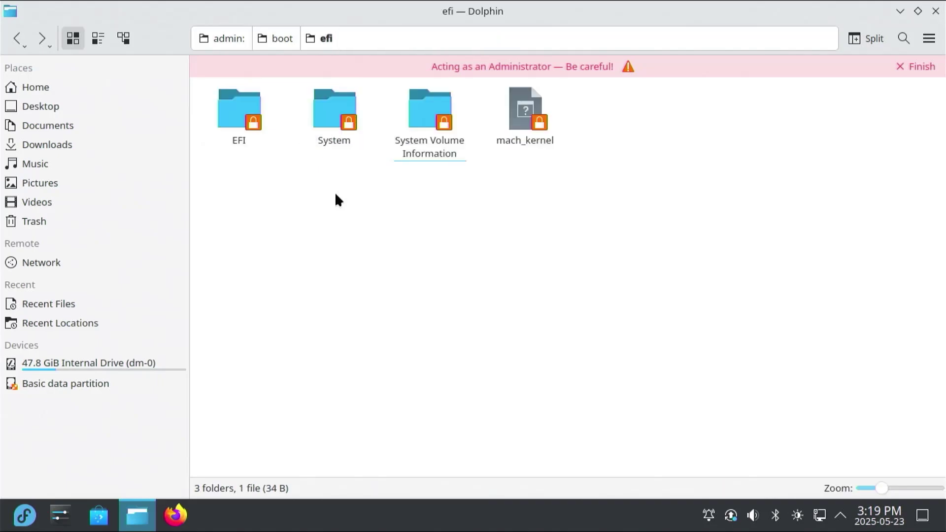
pyautogui.click(414, 112)
pyautogui.rightClick(418, 110)
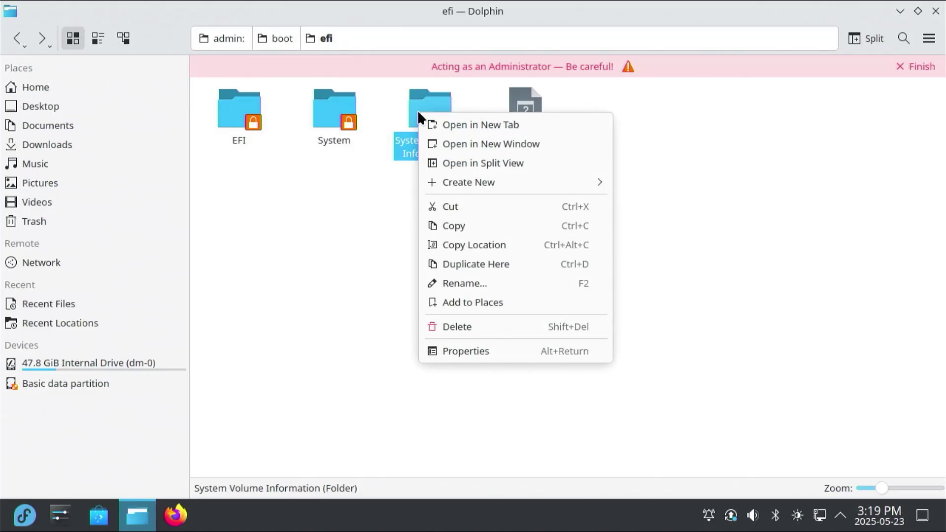
pyautogui.click(477, 327)
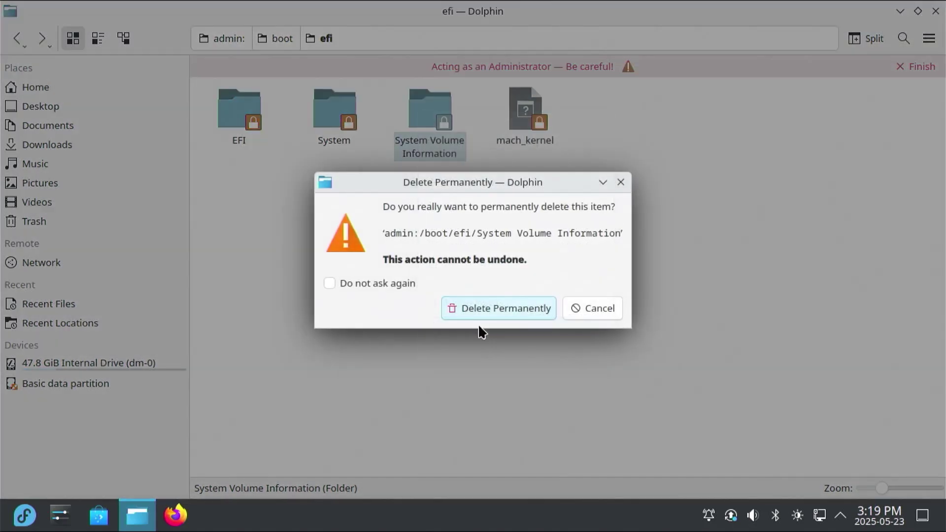
pyautogui.click(494, 303)
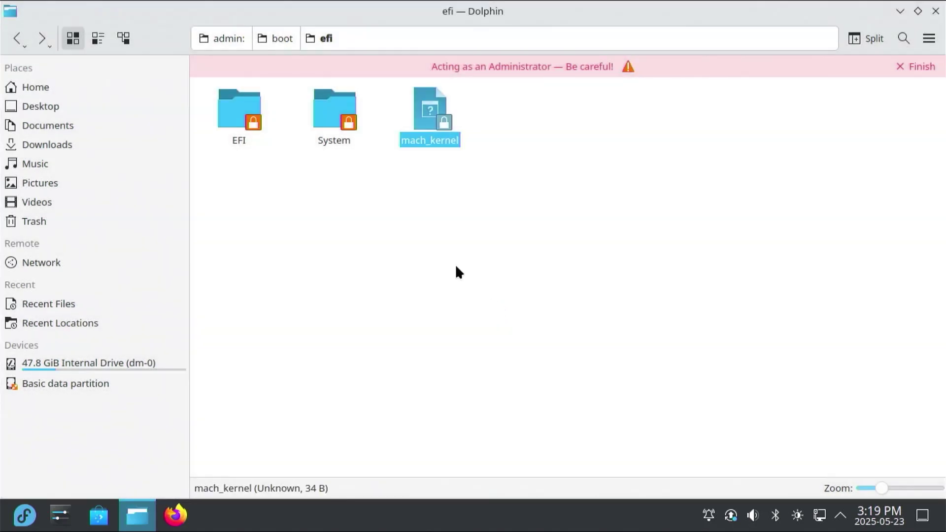
pyautogui.click(422, 127)
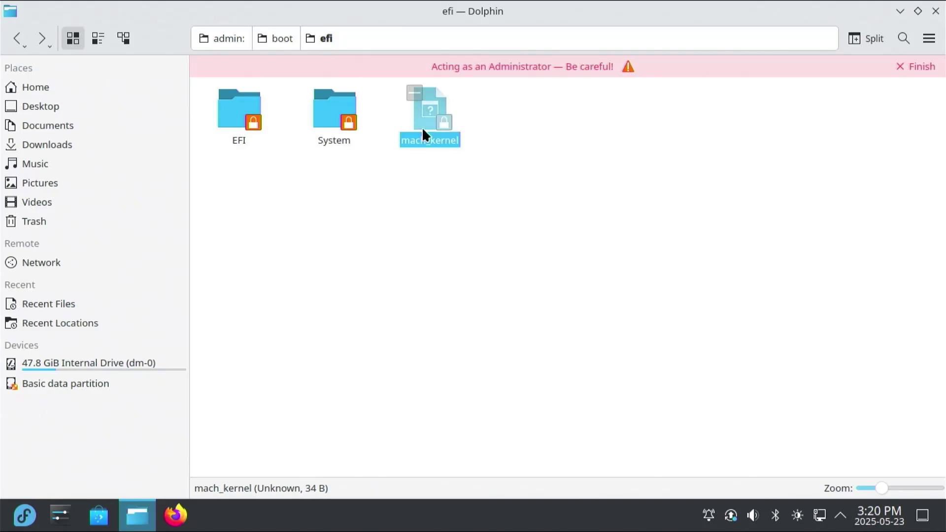
pyautogui.click(348, 196)
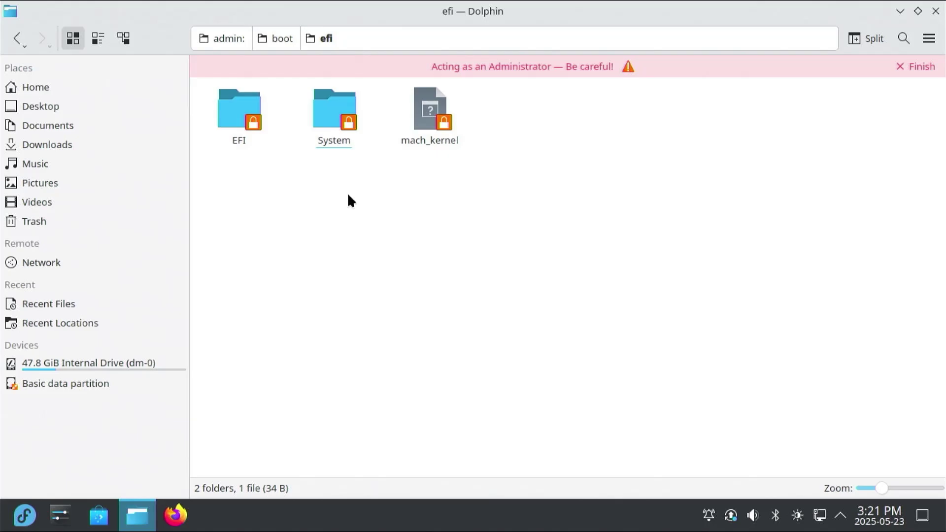
# Launch Konsole and get a root shell with sudo su -
pyautogui.press('super')
pyautogui.write('ko')
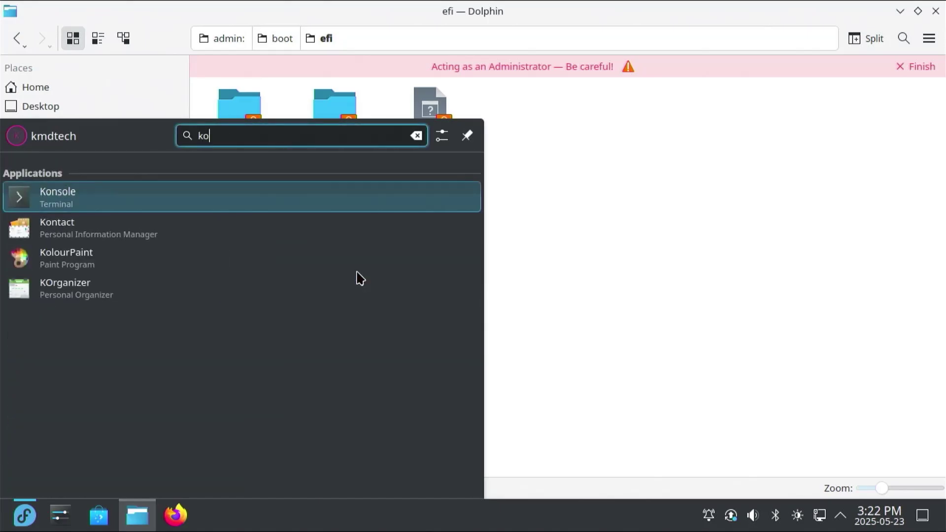
pyautogui.write('nso')
pyautogui.press('Return')
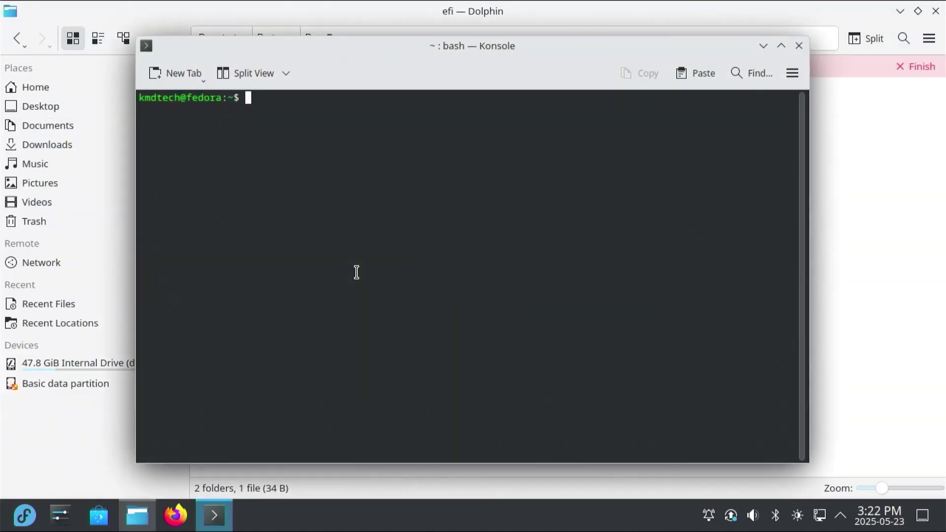
pyautogui.write('sudo su -')
pyautogui.press('Return')
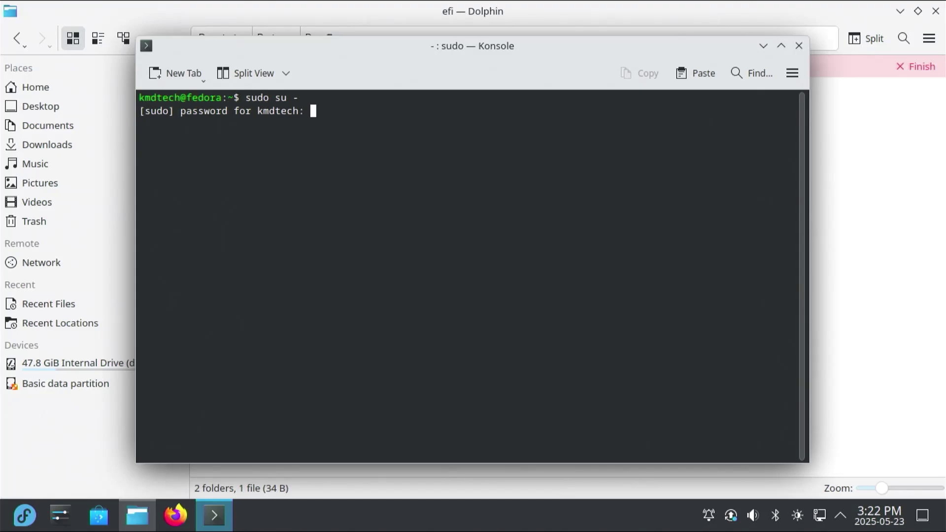
pyautogui.press('Return')
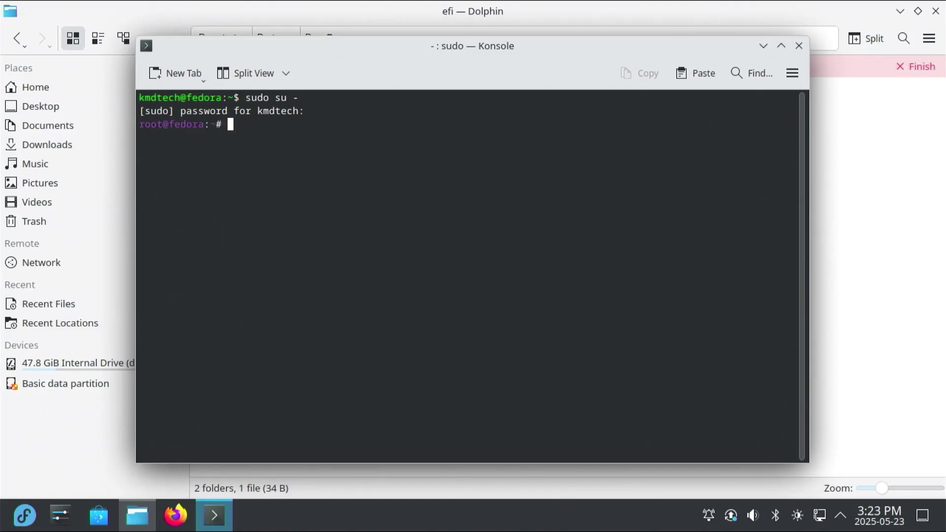
# Run fdisk -l to list the /dev/sda partitions
pyautogui.write('fdisk -l')
pyautogui.press('Return')
pyautogui.scroll(2, 652, 311)
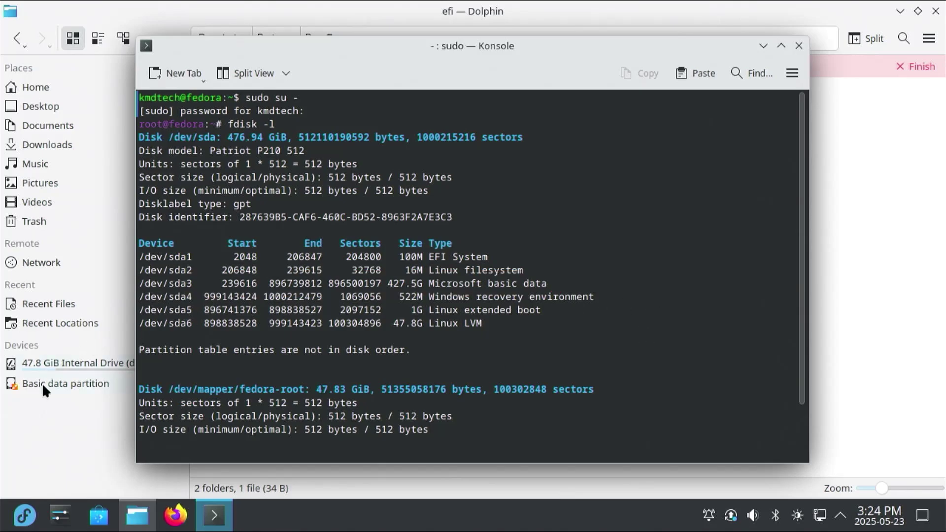
# Mount the Basic data partition from Dolphin's Devices list, authenticating with the password
pyautogui.click(58, 430)
pyautogui.click(64, 385)
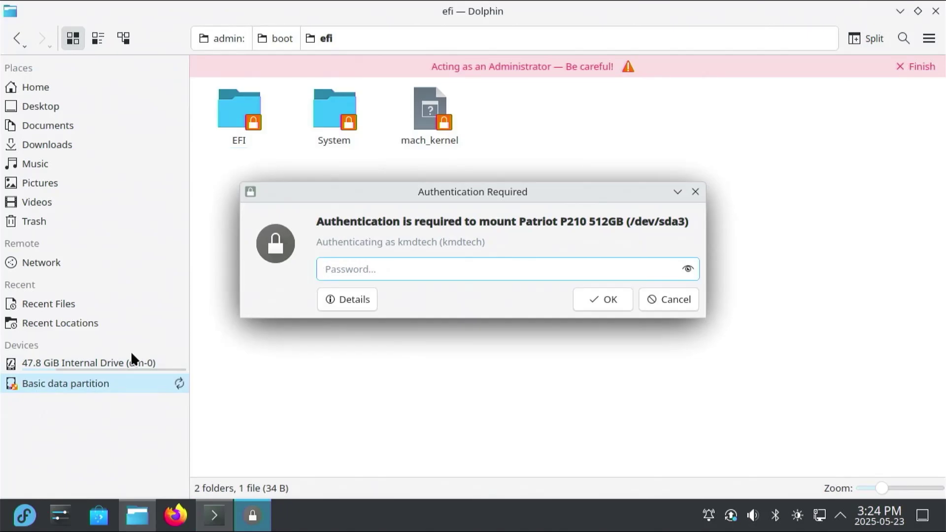
pyautogui.write('********')
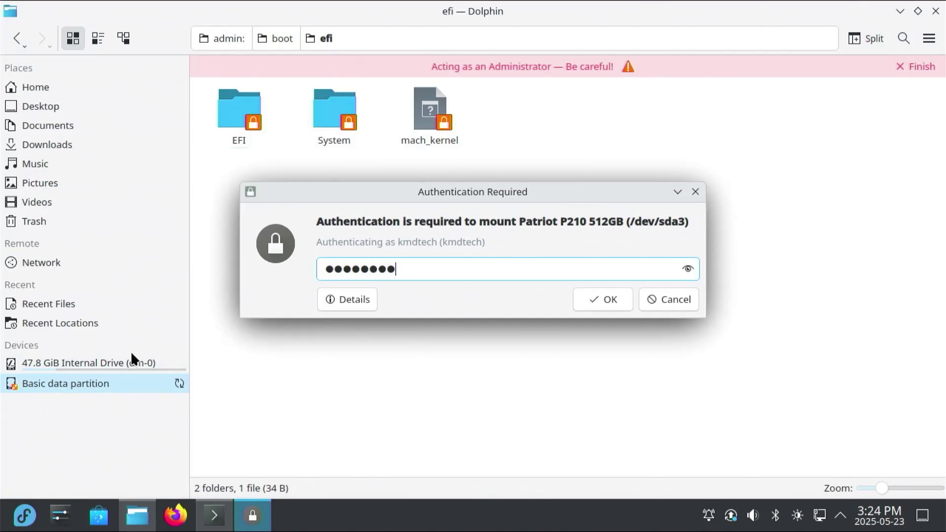
pyautogui.press('Return')
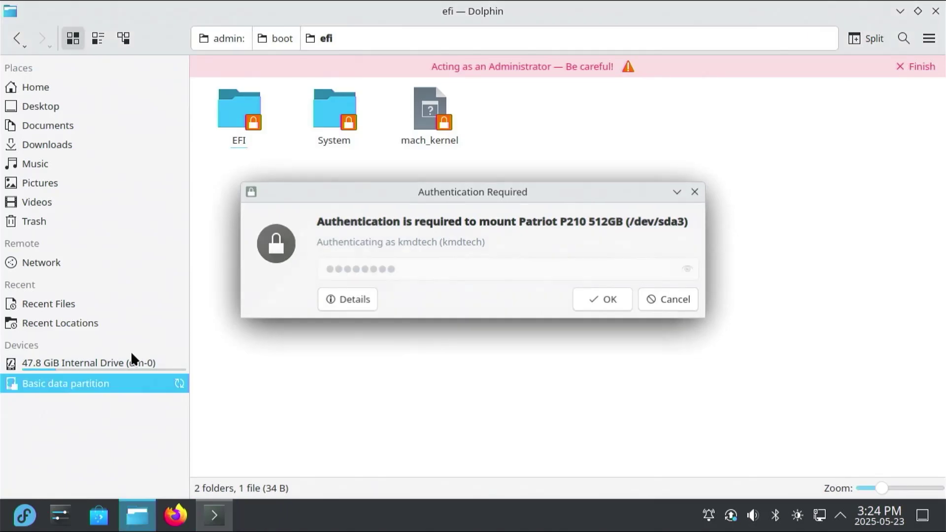
# Open the Windows folder on the mounted partition
pyautogui.click(661, 189)
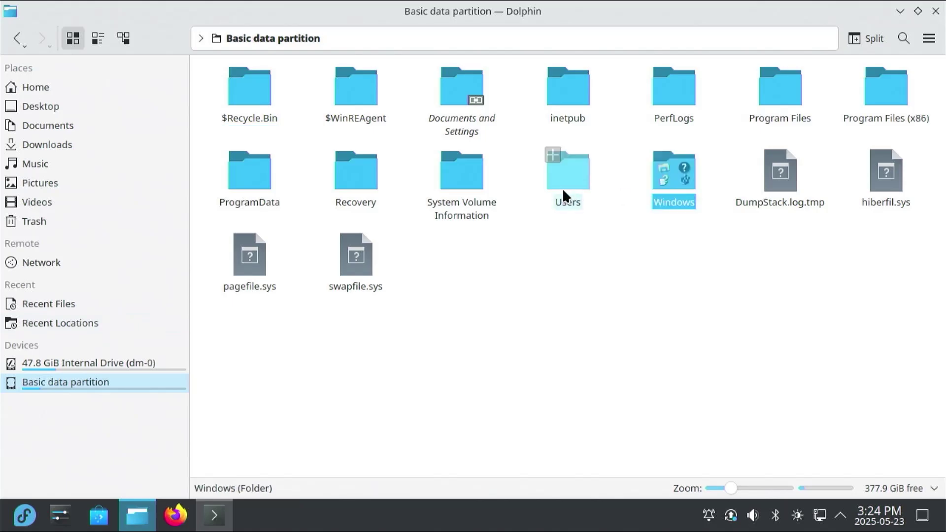
pyautogui.click(566, 186)
pyautogui.click(668, 188)
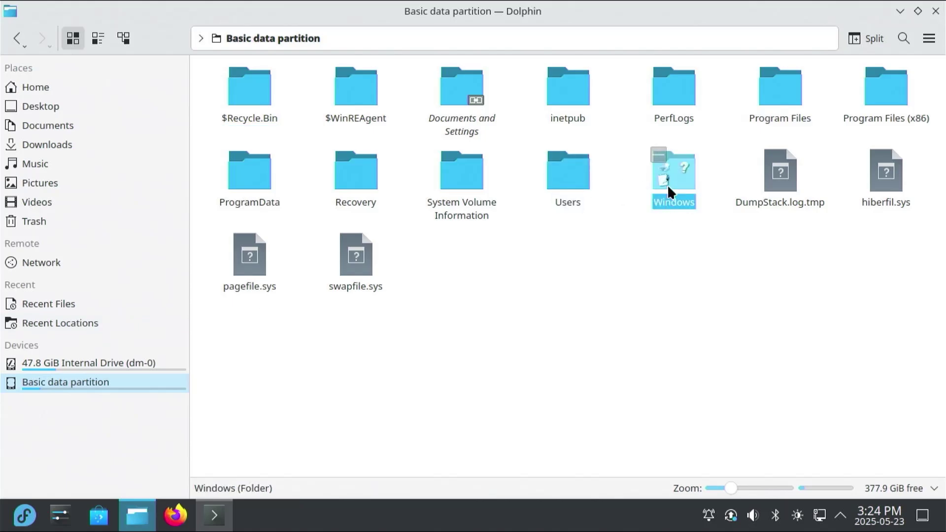
pyautogui.doubleClick(669, 191)
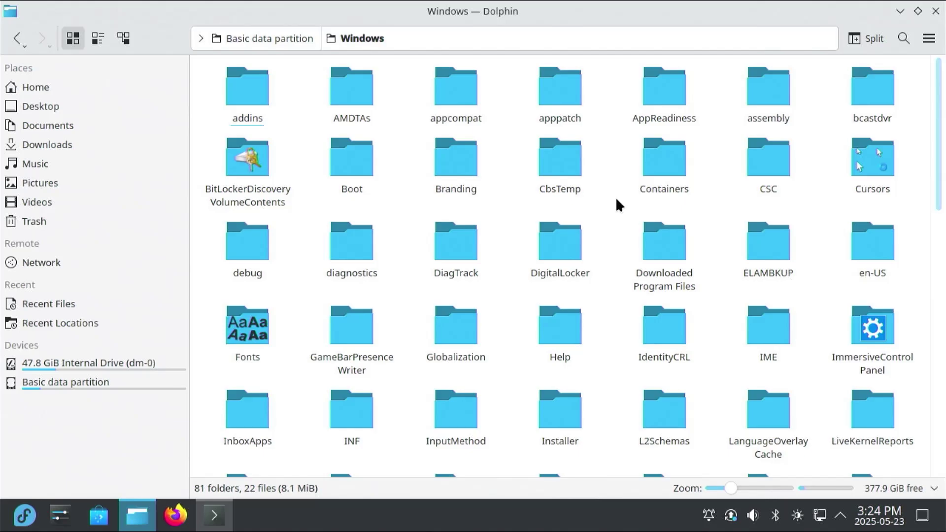
# Find gparted in the launcher and install it through Discover
pyautogui.click(25, 516)
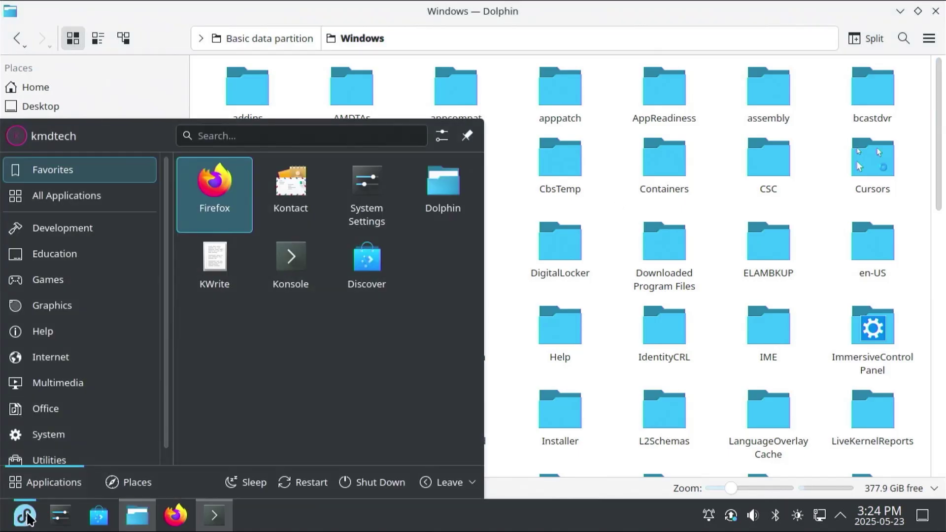
pyautogui.write('gparted')
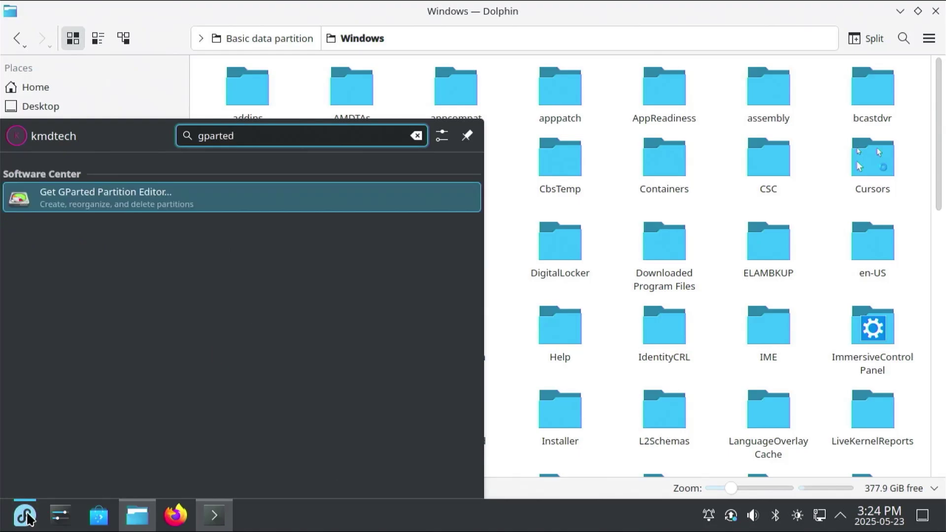
pyautogui.click(71, 204)
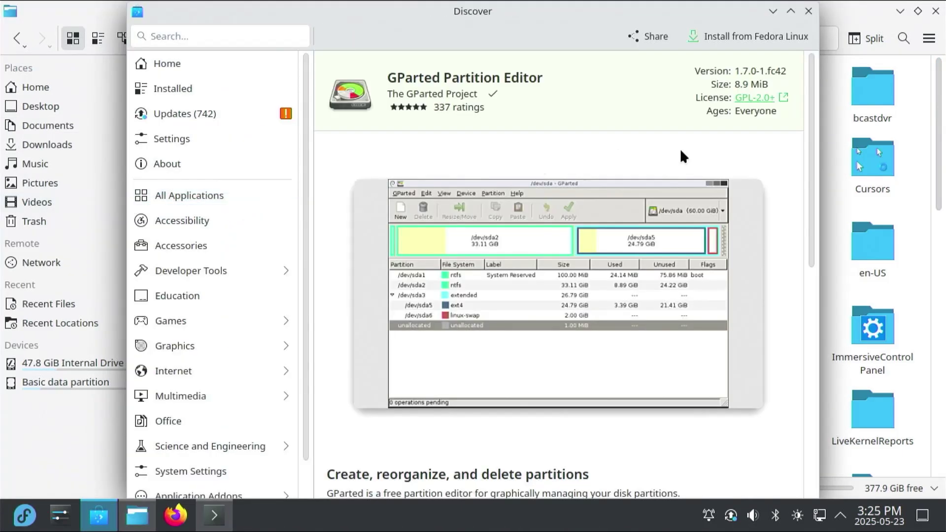
pyautogui.click(741, 35)
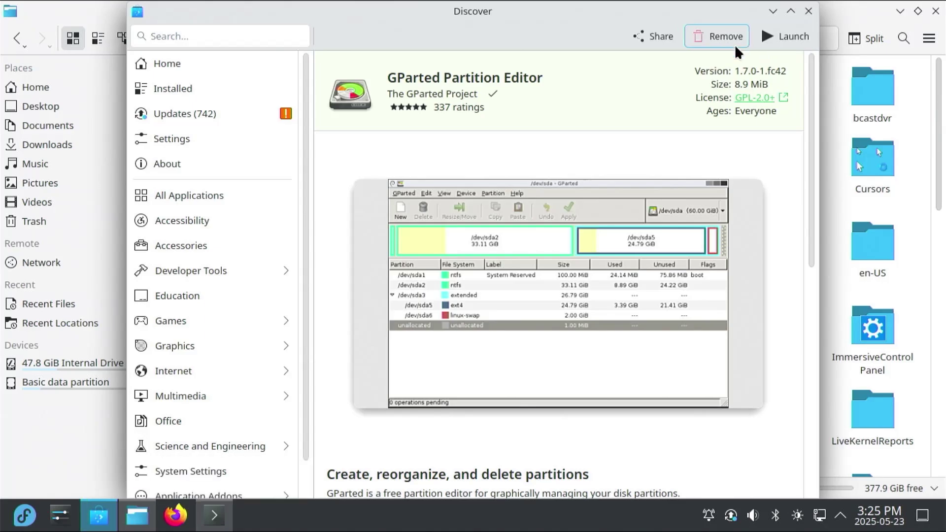
# Launch GParted as root by entering the password
pyautogui.click(781, 34)
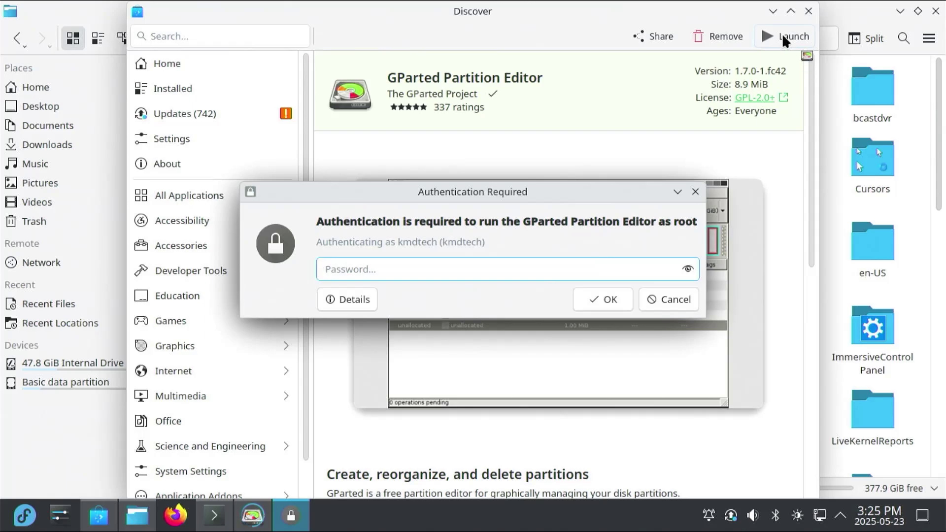
pyautogui.write('********')
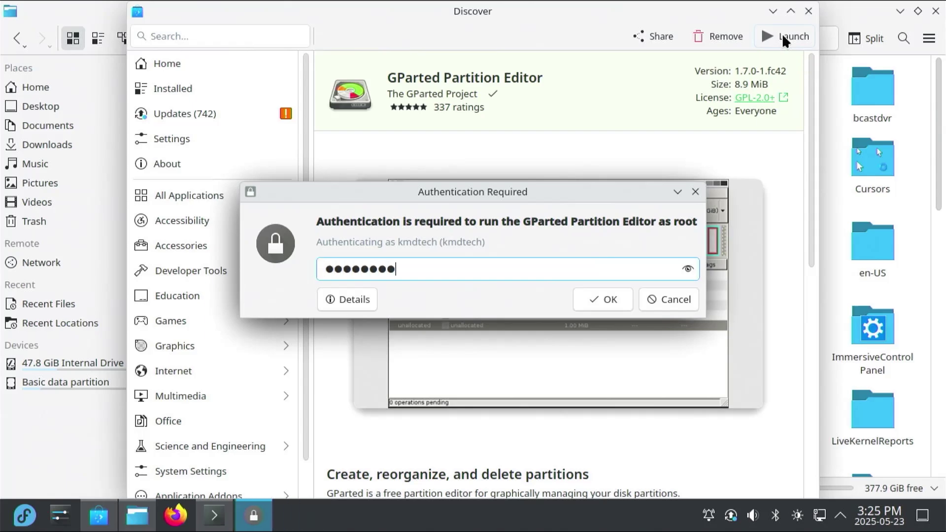
pyautogui.press('Return')
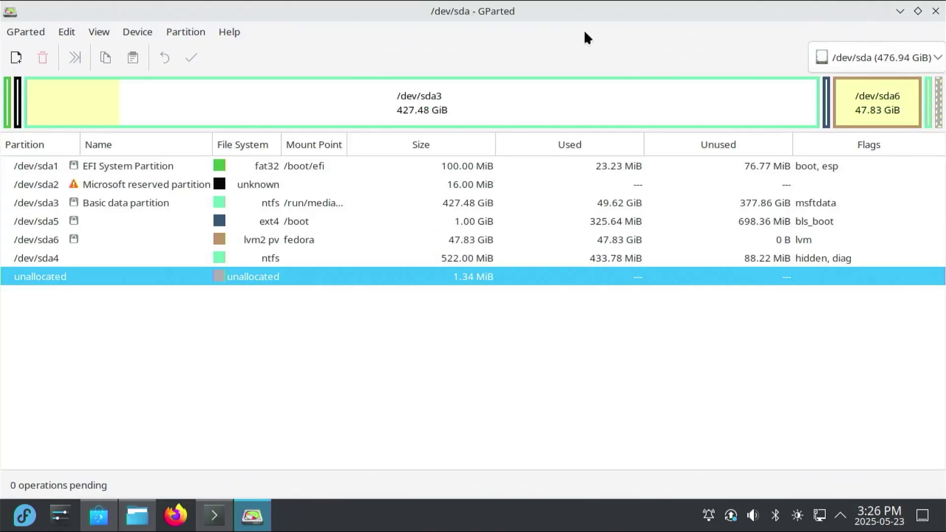
pyautogui.click(160, 190)
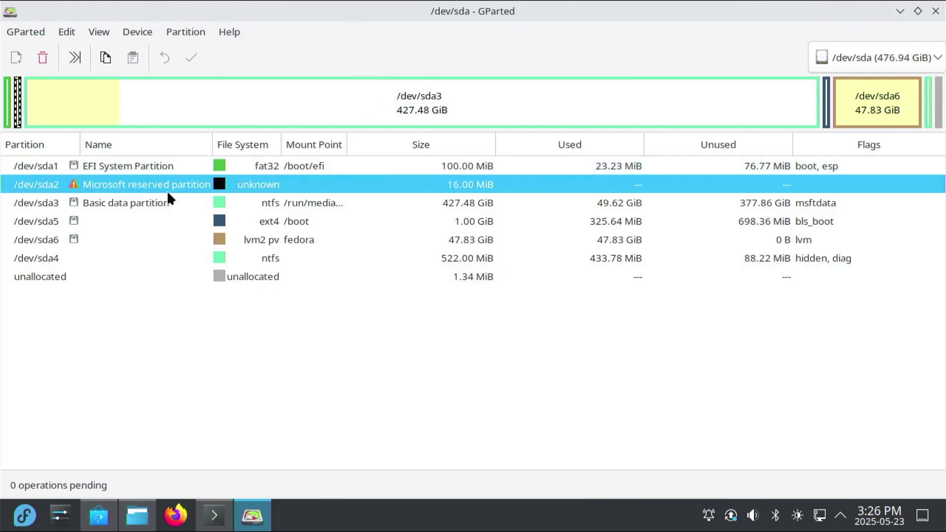
pyautogui.click(214, 515)
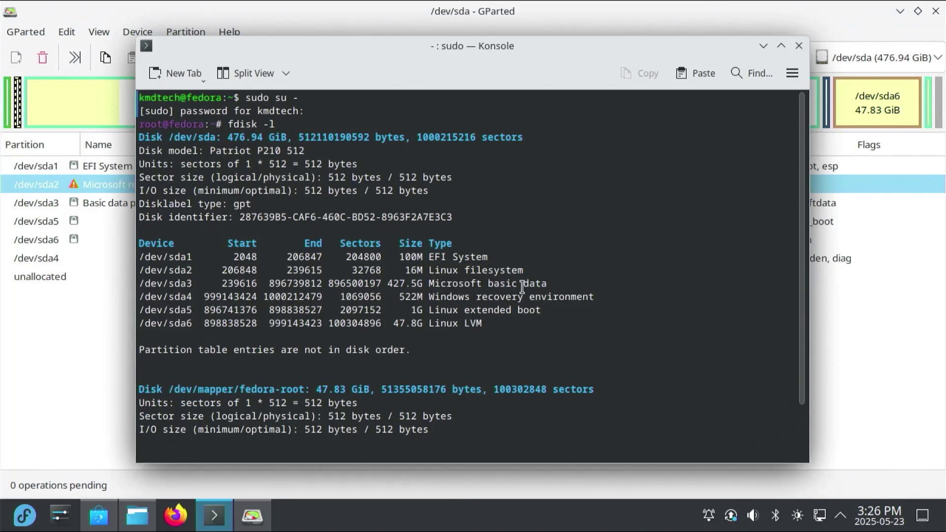
pyautogui.click(49, 338)
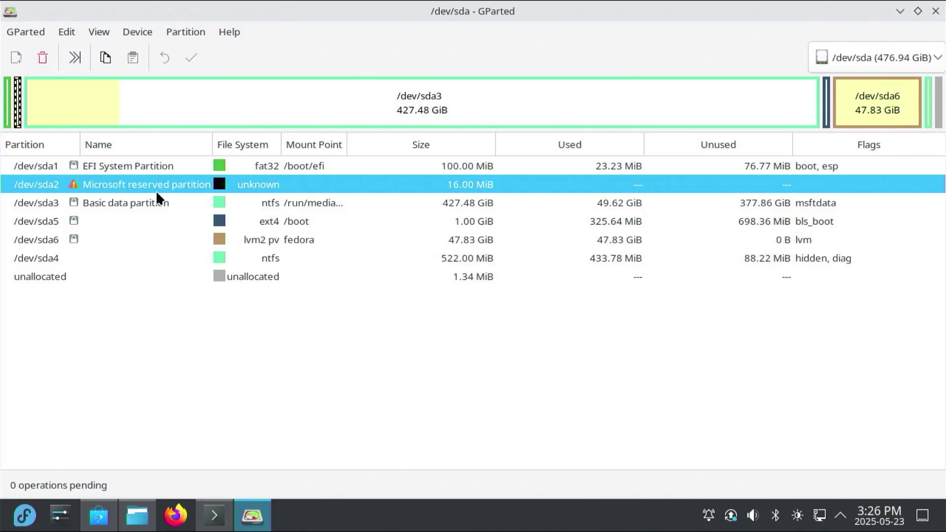
pyautogui.click(153, 203)
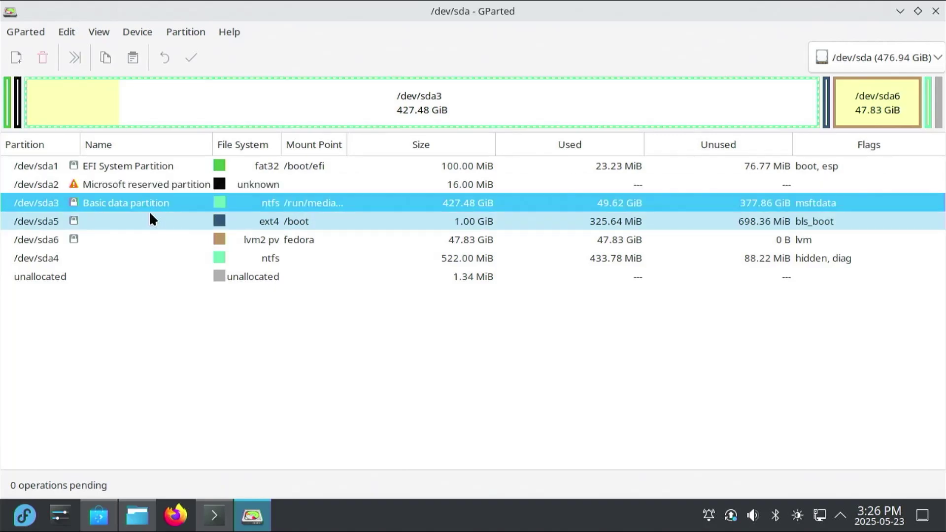
pyautogui.click(157, 264)
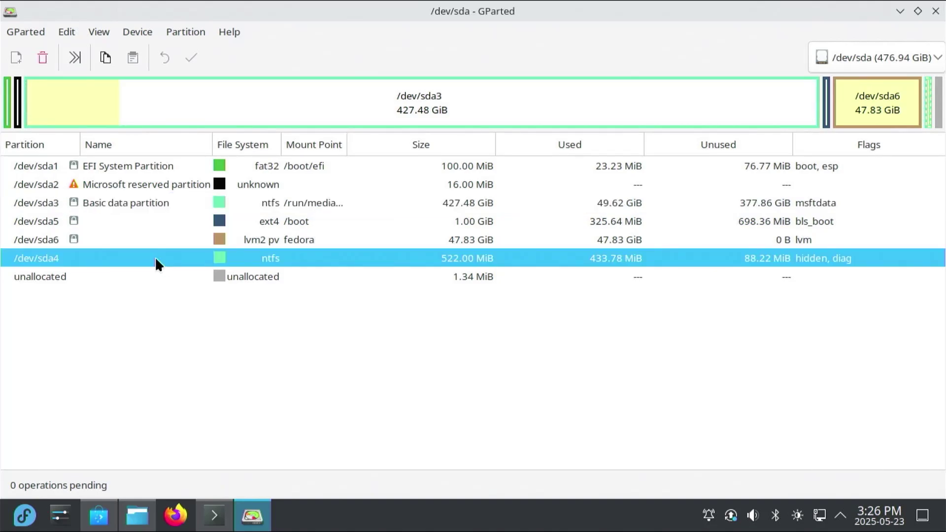
pyautogui.click(134, 185)
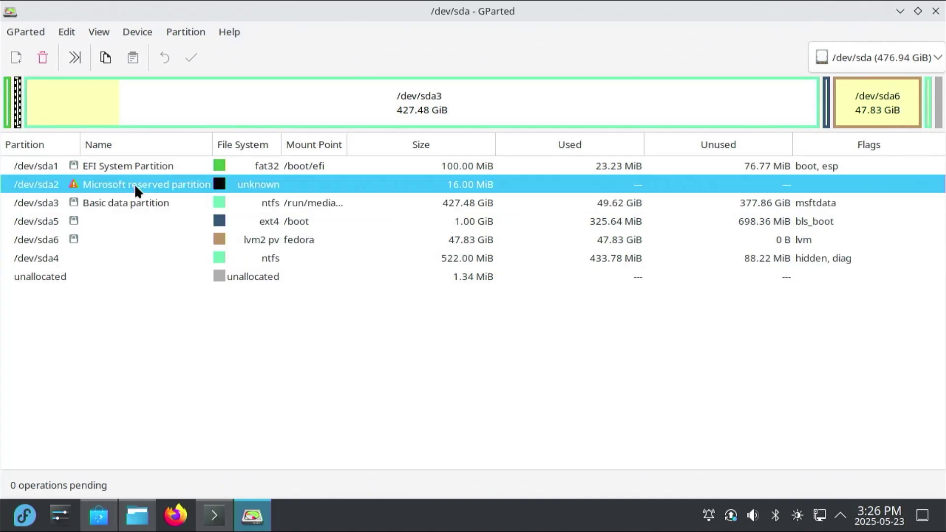
pyautogui.click(131, 203)
pyautogui.click(126, 259)
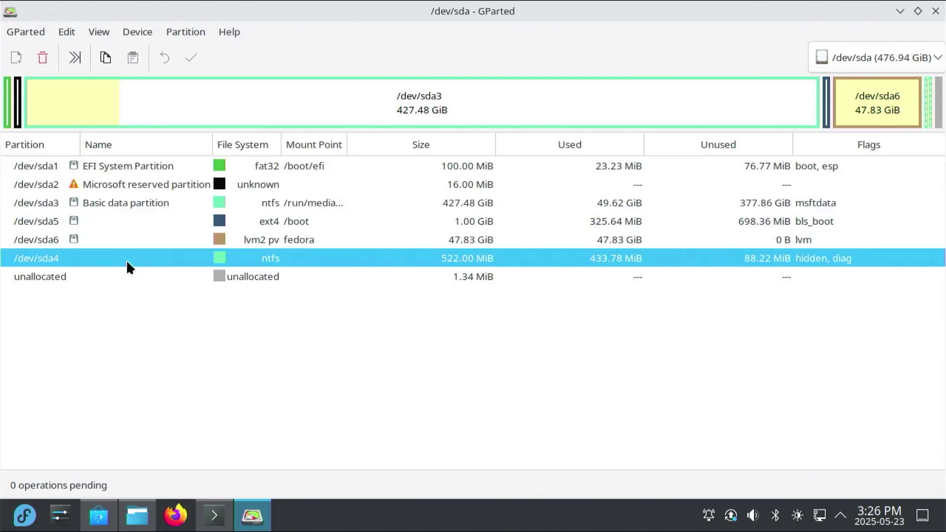
pyautogui.click(150, 185)
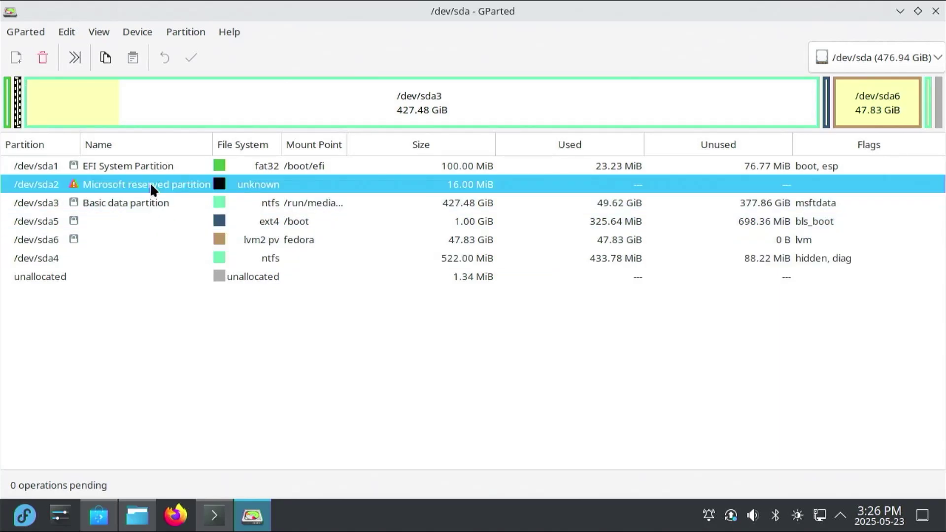
# Queue deletion of /dev/sda2 and close the Dolphin window showing the Windows folder
pyautogui.rightClick(150, 182)
pyautogui.click(179, 211)
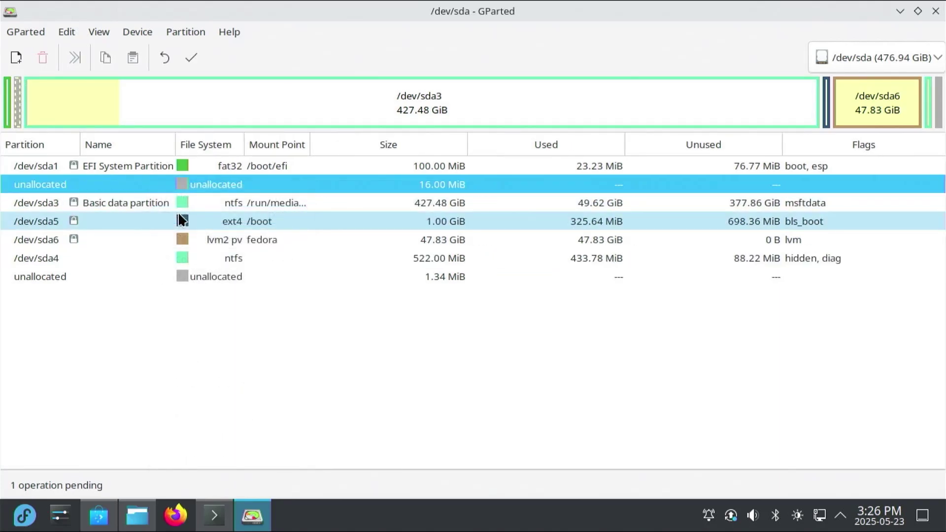
pyautogui.click(146, 202)
pyautogui.rightClick(143, 204)
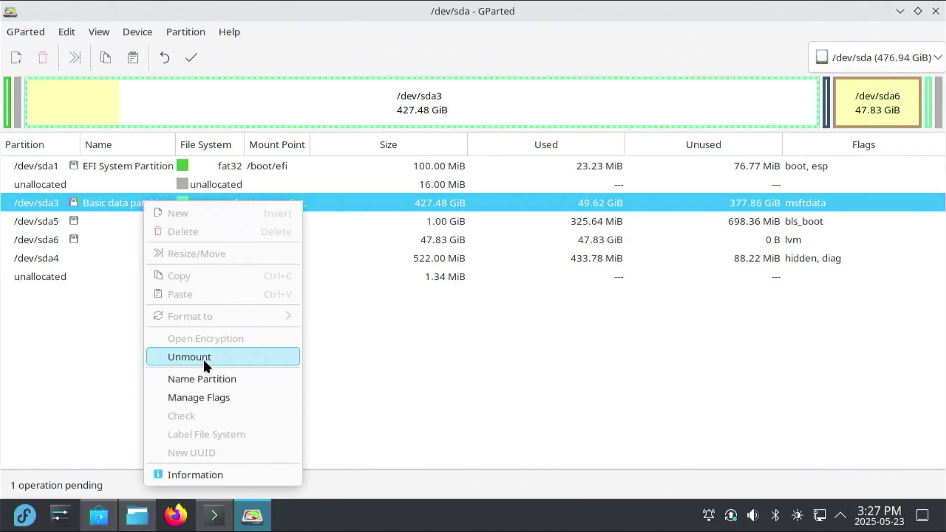
pyautogui.click(323, 386)
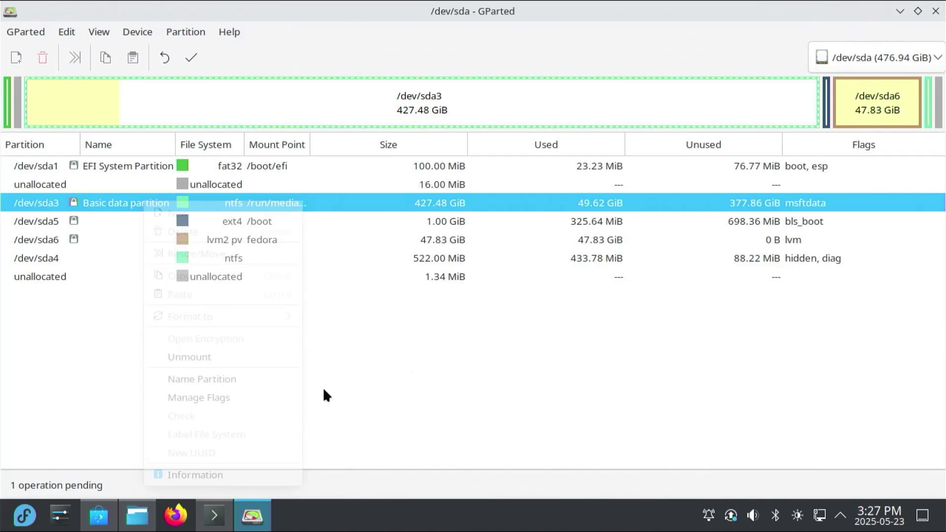
pyautogui.click(127, 527)
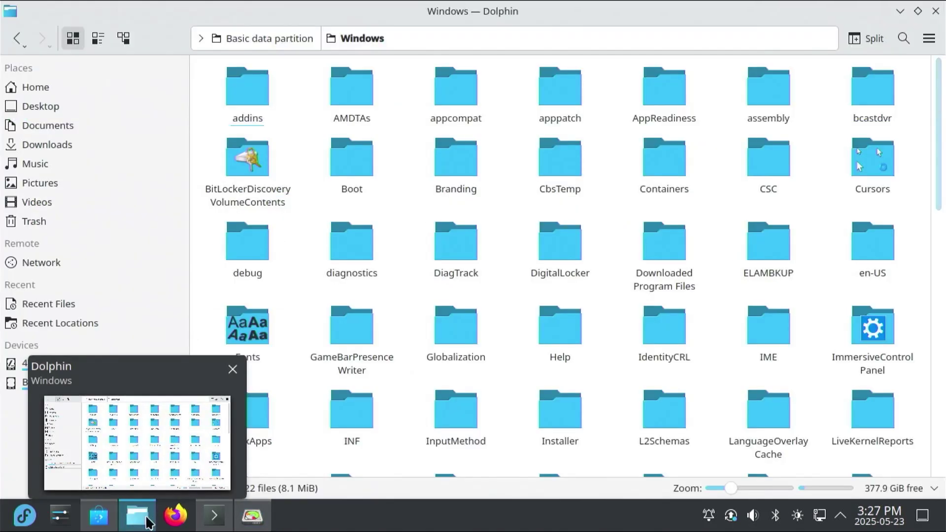
pyautogui.click(936, 11)
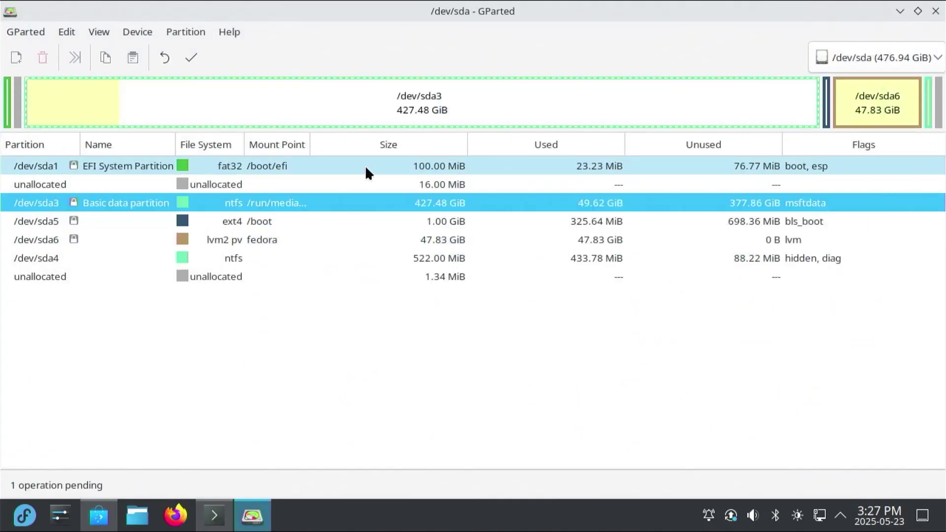
# Unmount /dev/sda3, then queue deletion of sda3 and the sda4 recovery partition
pyautogui.rightClick(219, 203)
pyautogui.click(276, 362)
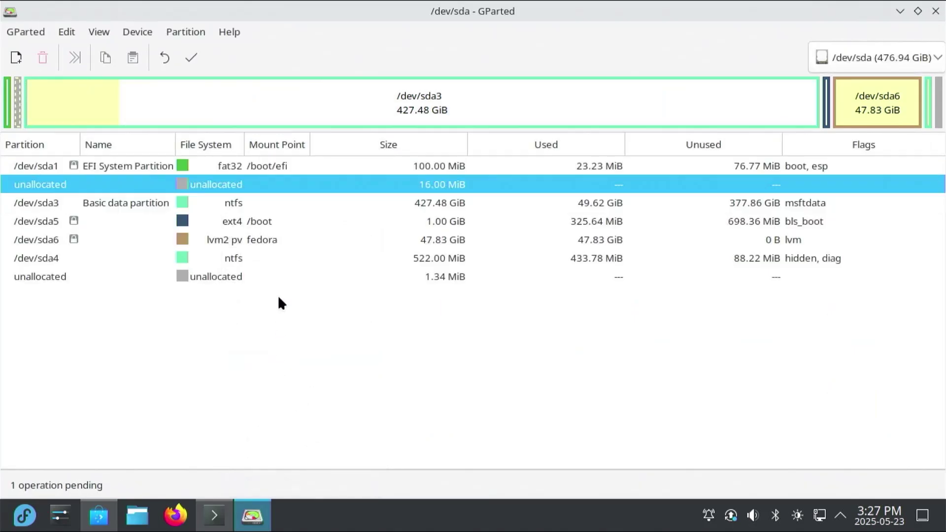
pyautogui.rightClick(213, 199)
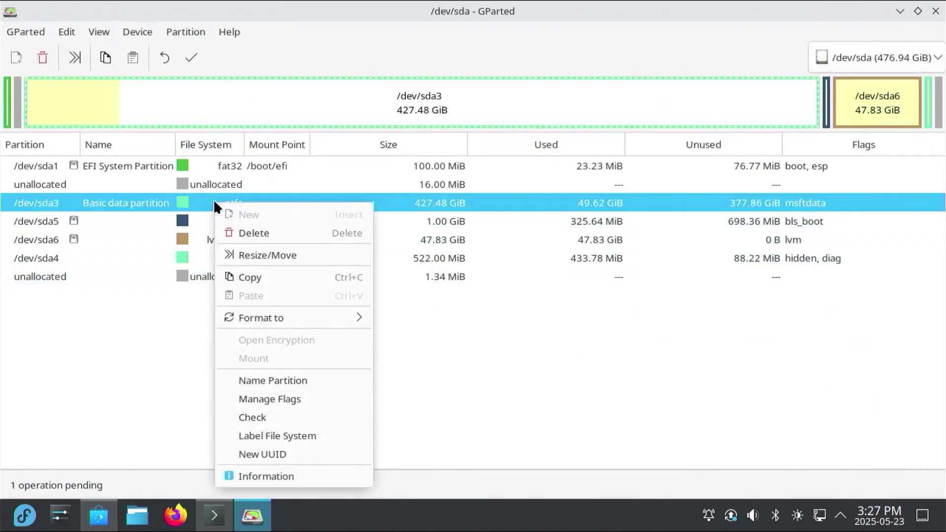
pyautogui.click(268, 233)
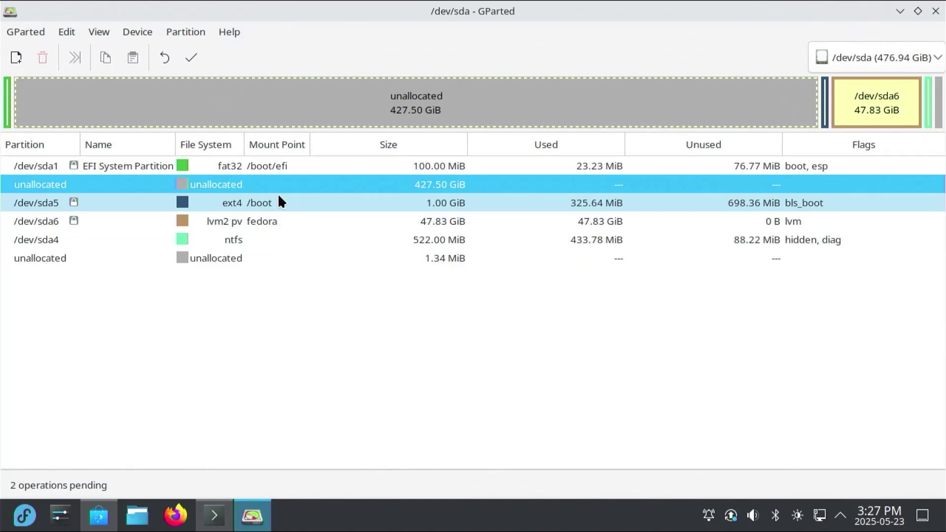
pyautogui.click(234, 241)
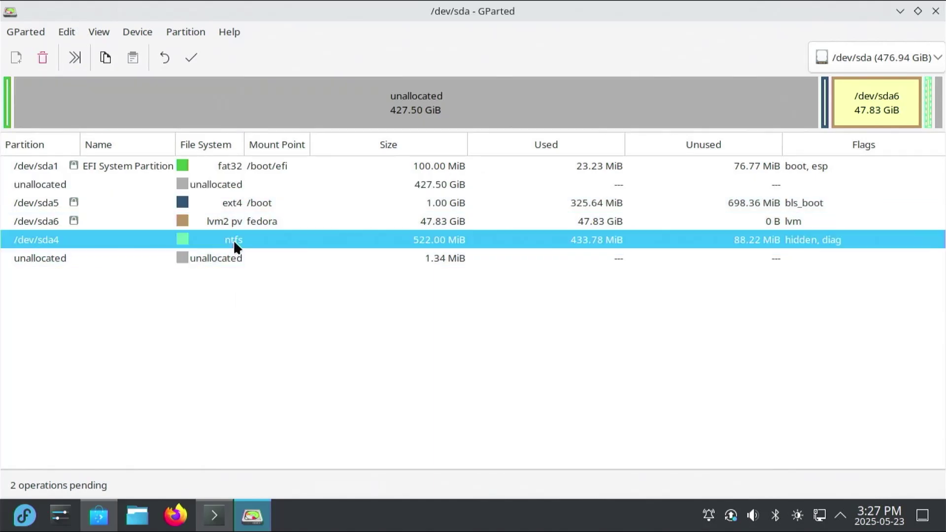
pyautogui.rightClick(233, 240)
pyautogui.click(265, 244)
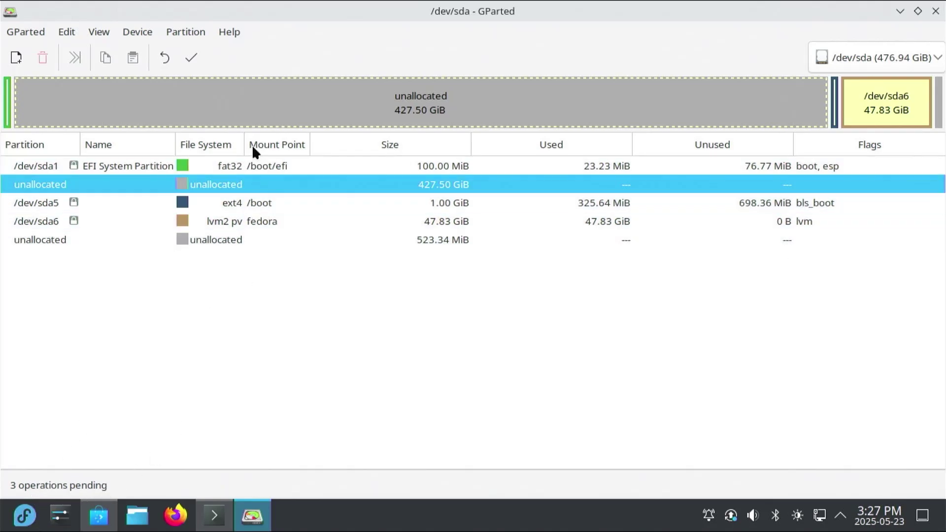
# Apply the three pending partition deletions, review the details, and close the summary
pyautogui.click(192, 58)
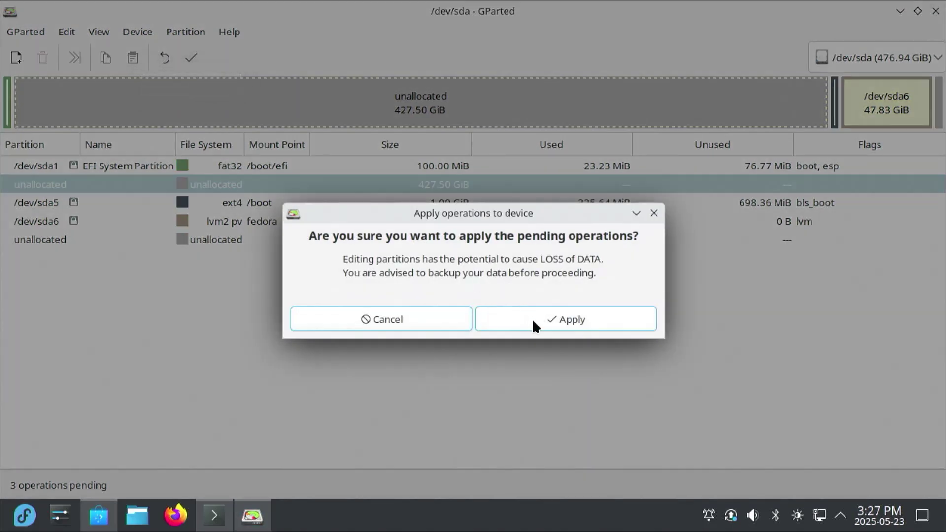
pyautogui.click(532, 321)
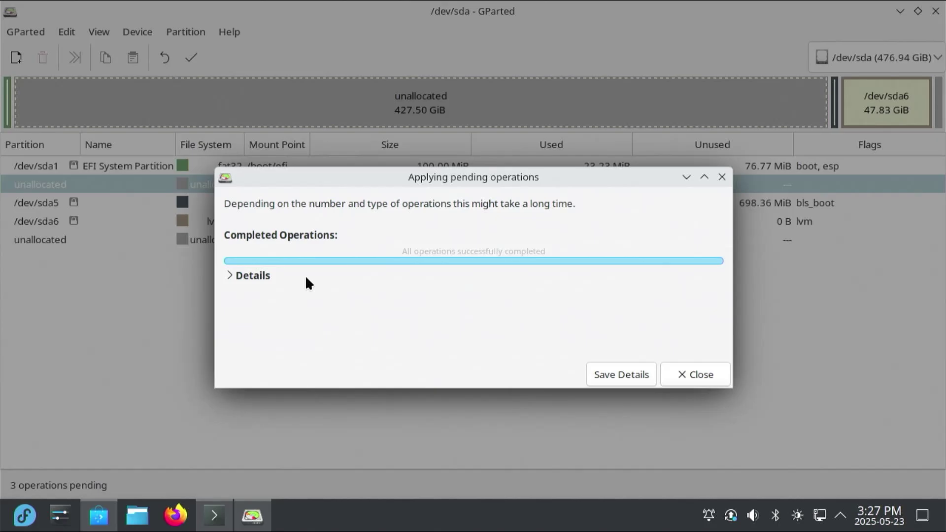
pyautogui.click(238, 276)
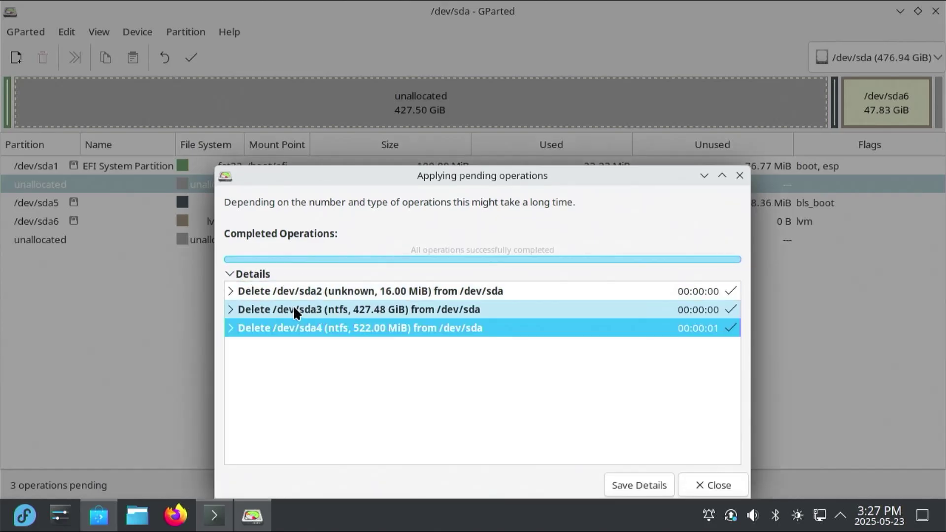
pyautogui.click(711, 485)
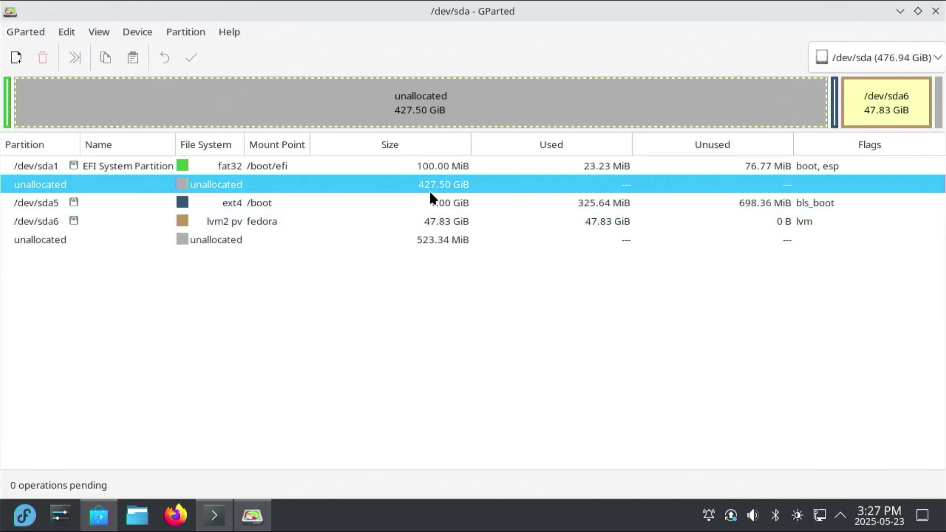
pyautogui.click(430, 242)
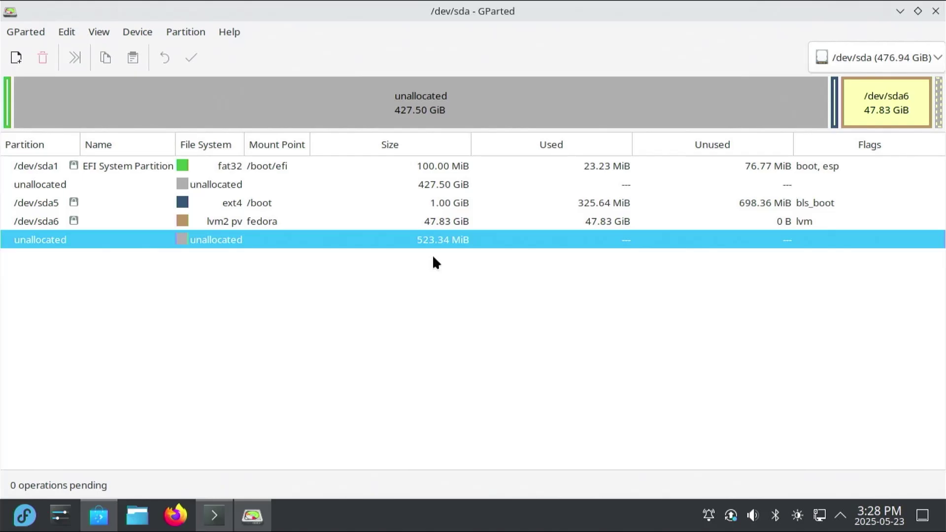
# Run vgdisplay in Konsole to show the fedora volume group at <47.83 GiB with zero free extents
pyautogui.click(222, 516)
pyautogui.write('v')
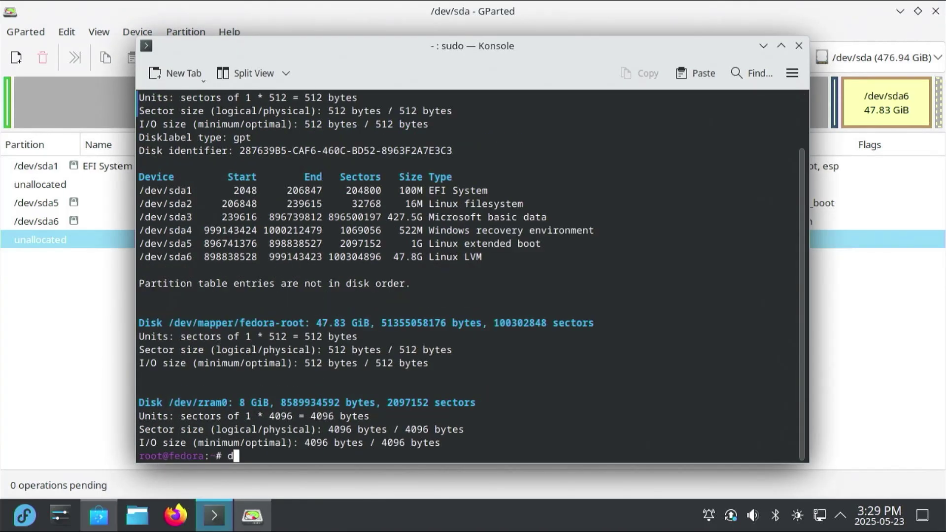
pyautogui.write('gdisplay')
pyautogui.press('Return')
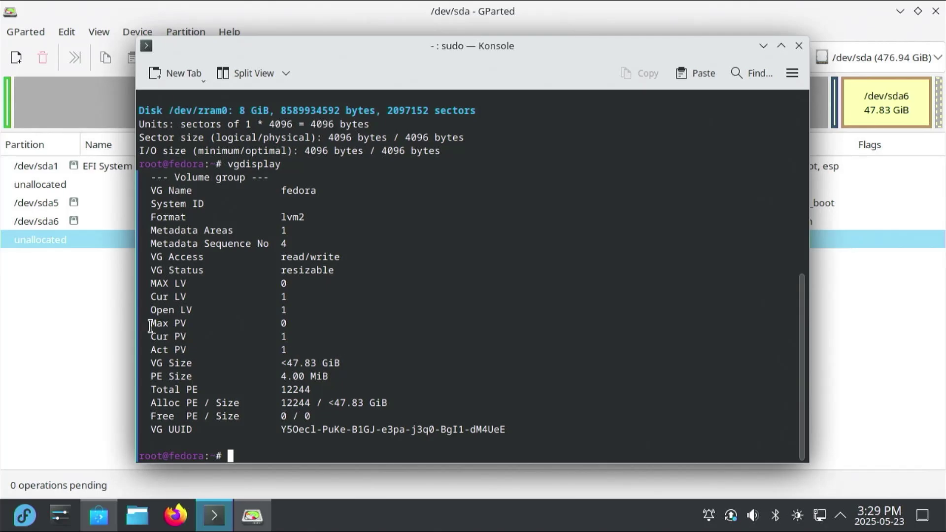
pyautogui.click(58, 319)
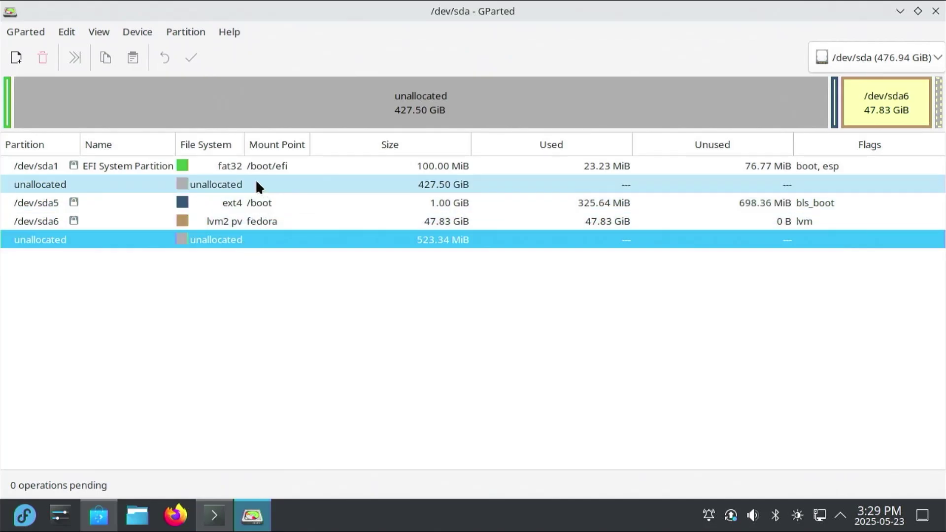
# Queue a new 427.50 GiB lvm2 pv partition in the large unallocated space
pyautogui.click(257, 186)
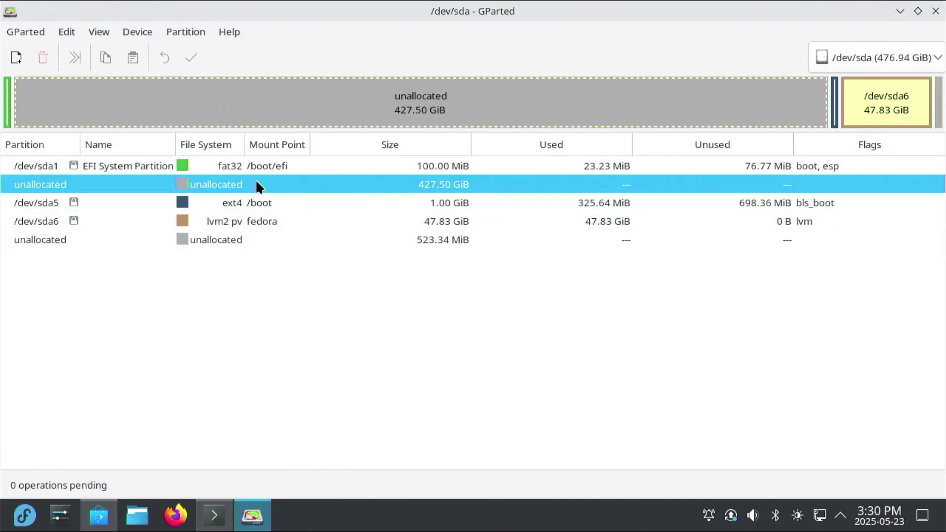
pyautogui.click(243, 246)
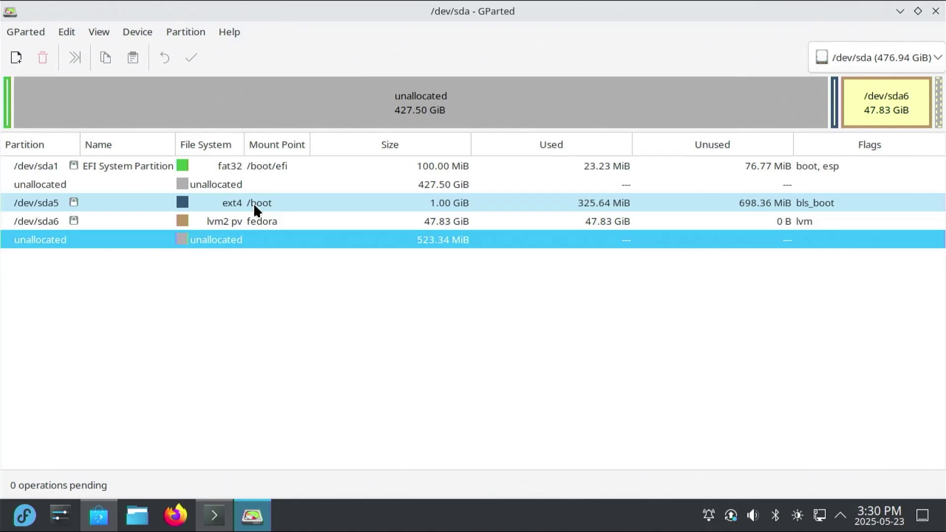
pyautogui.click(232, 183)
pyautogui.rightClick(230, 183)
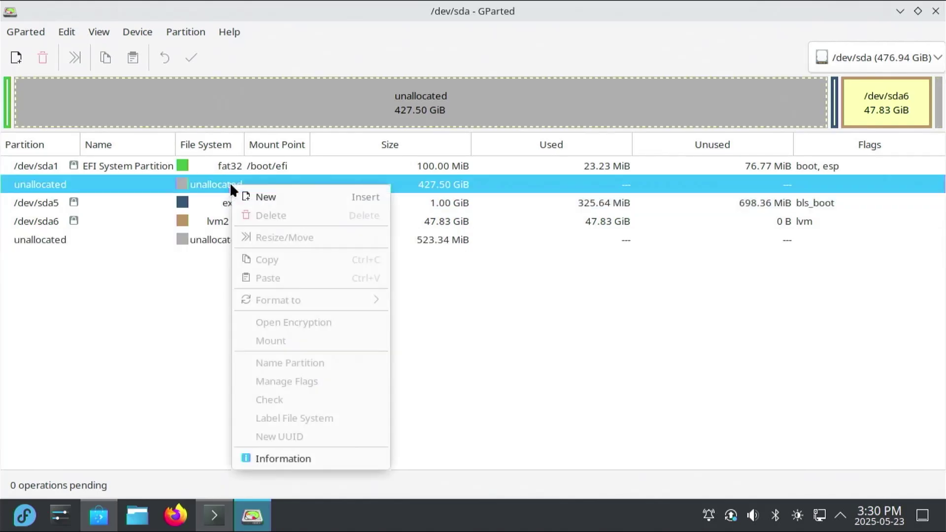
pyautogui.click(241, 193)
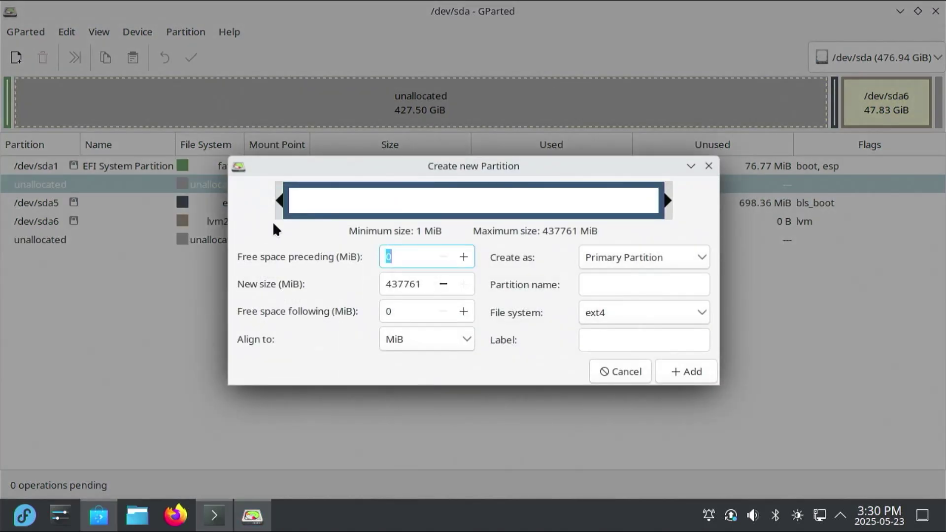
pyautogui.click(680, 312)
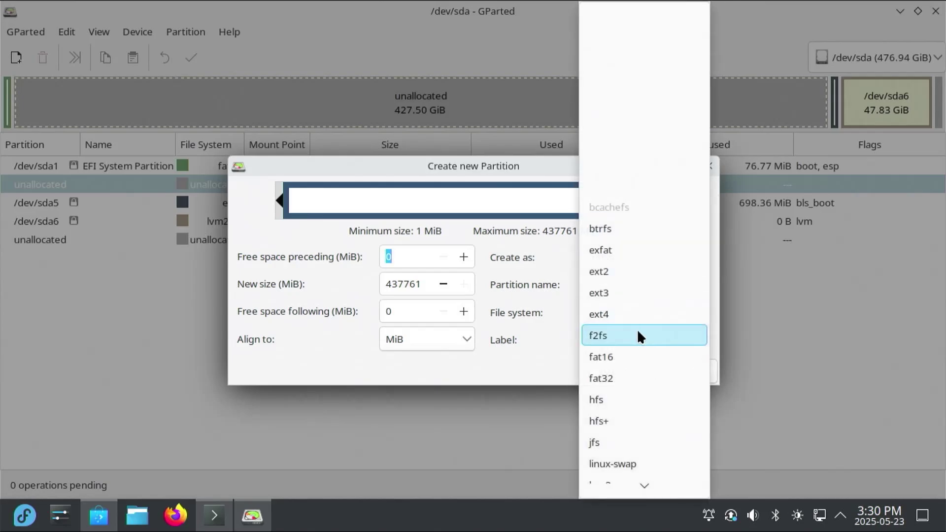
pyautogui.scroll(-2, 628, 360)
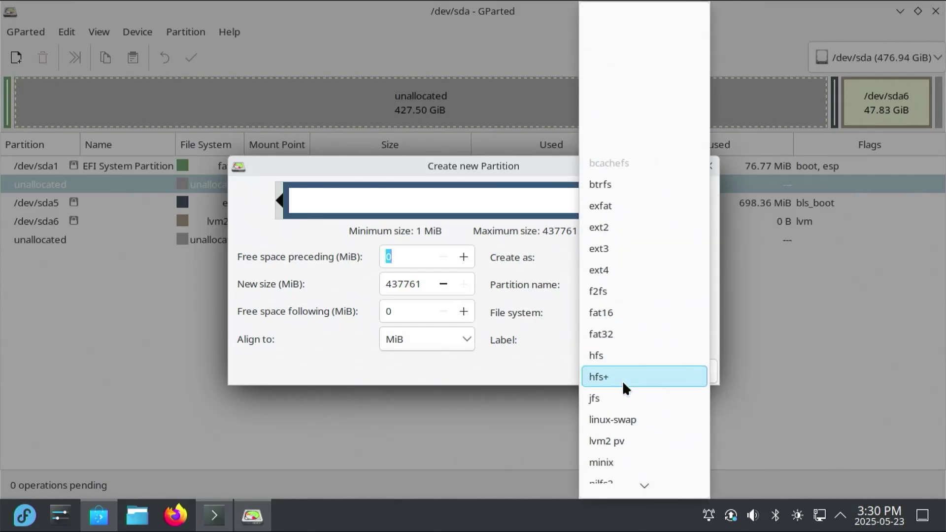
pyautogui.click(615, 444)
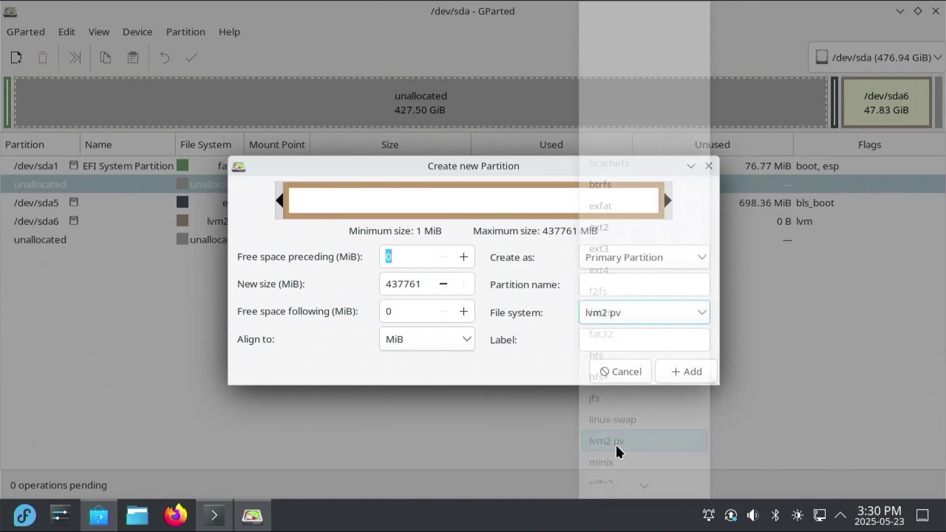
pyautogui.click(669, 364)
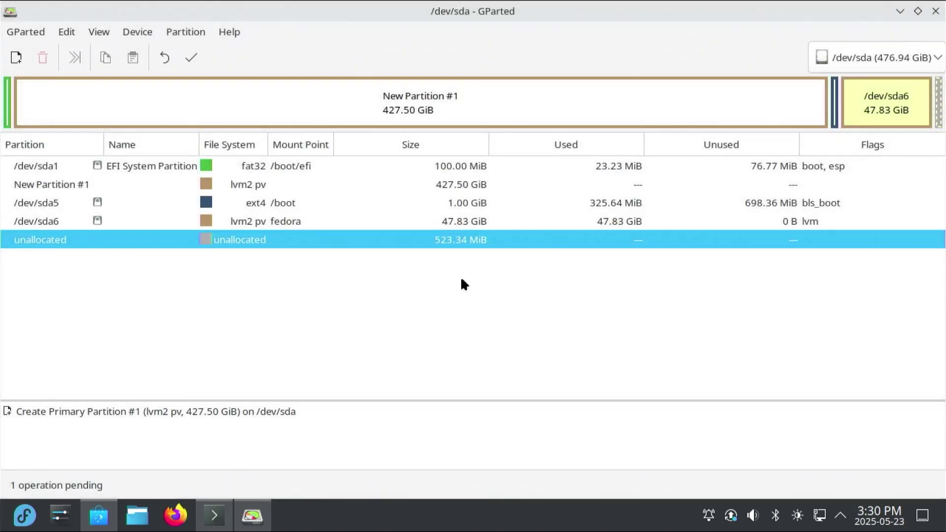
# Queue a second lvm2 pv partition in the leftover 523 MiB unallocated space
pyautogui.click(271, 185)
pyautogui.click(273, 244)
pyautogui.rightClick(273, 244)
pyautogui.click(318, 227)
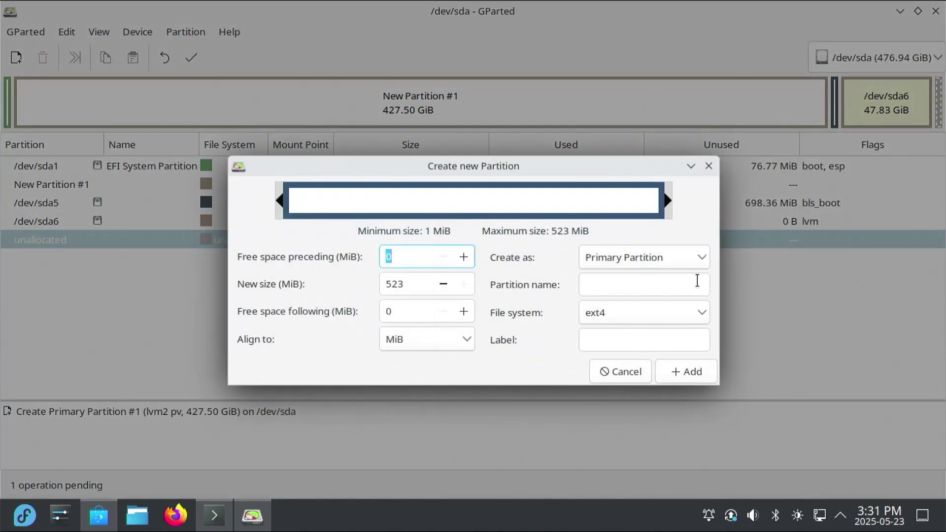
pyautogui.click(703, 307)
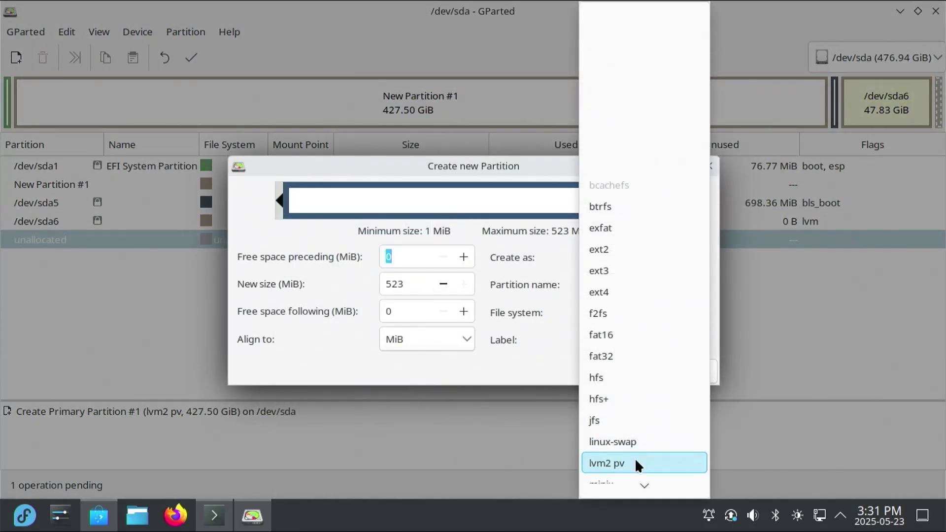
pyautogui.click(635, 463)
pyautogui.click(689, 369)
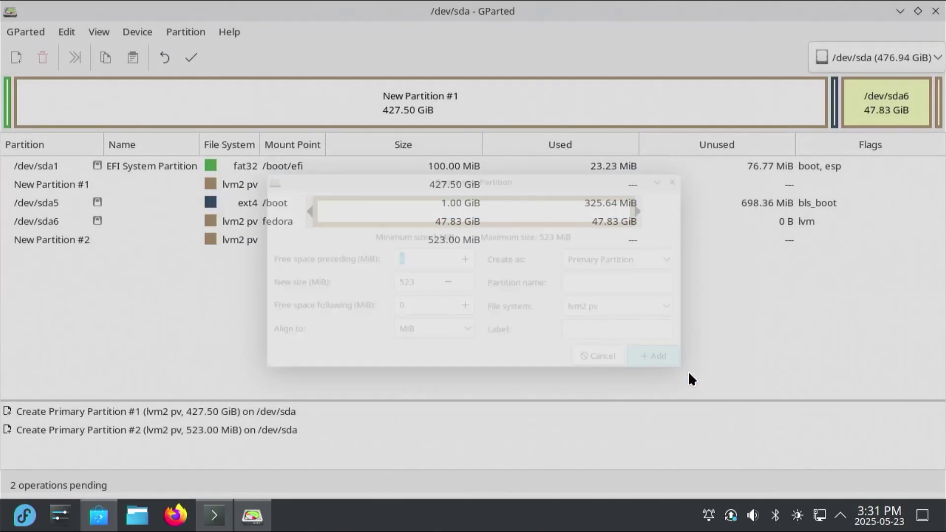
pyautogui.click(278, 247)
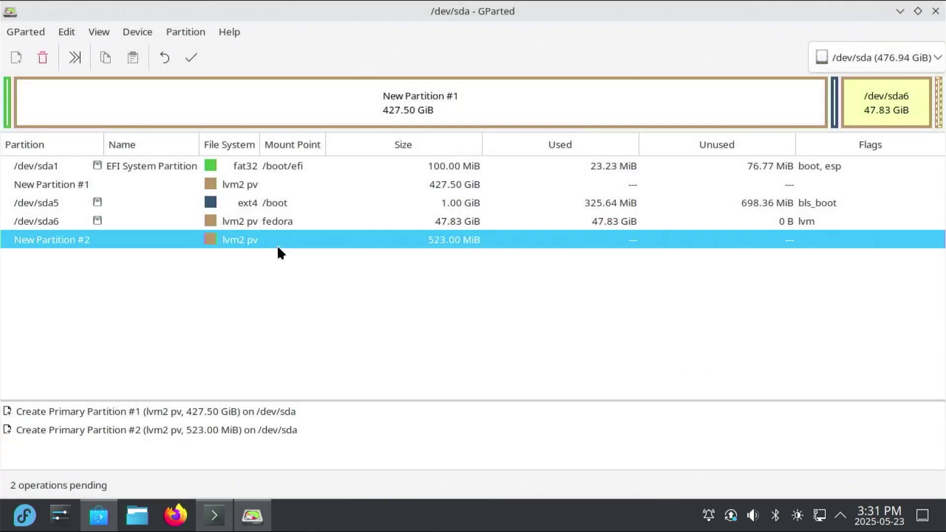
# Apply both queued operations, creating /dev/sda2 (427.50 GiB) and /dev/sda3 (523.00 MiB) as lvm2 pv
pyautogui.click(188, 55)
pyautogui.click(514, 319)
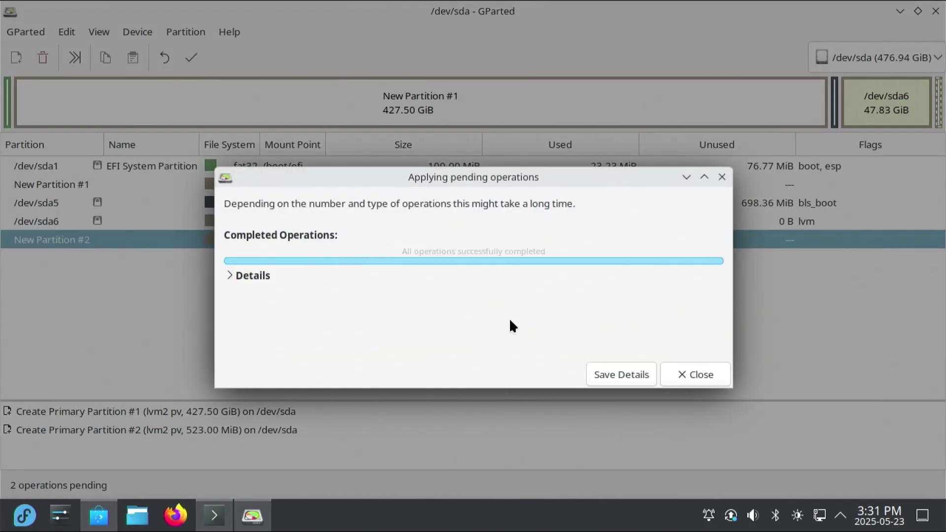
pyautogui.click(235, 275)
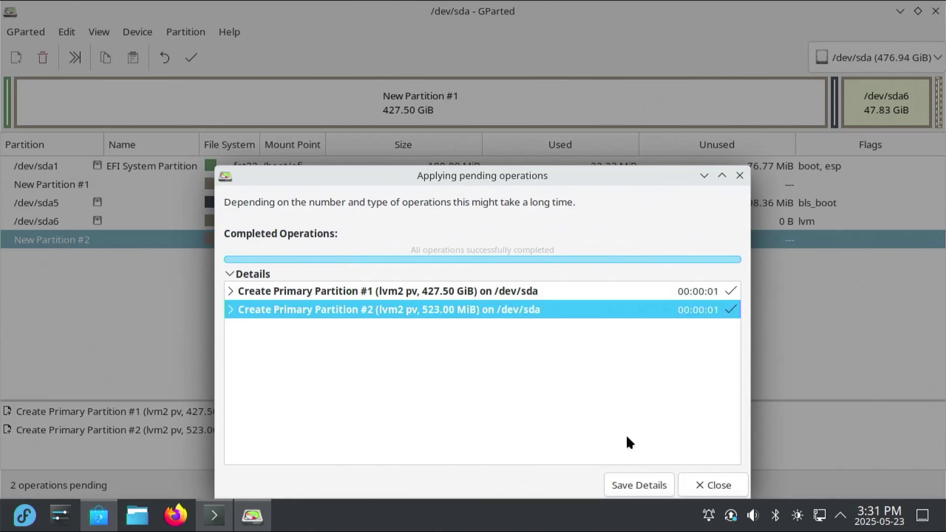
pyautogui.click(699, 476)
pyautogui.click(295, 221)
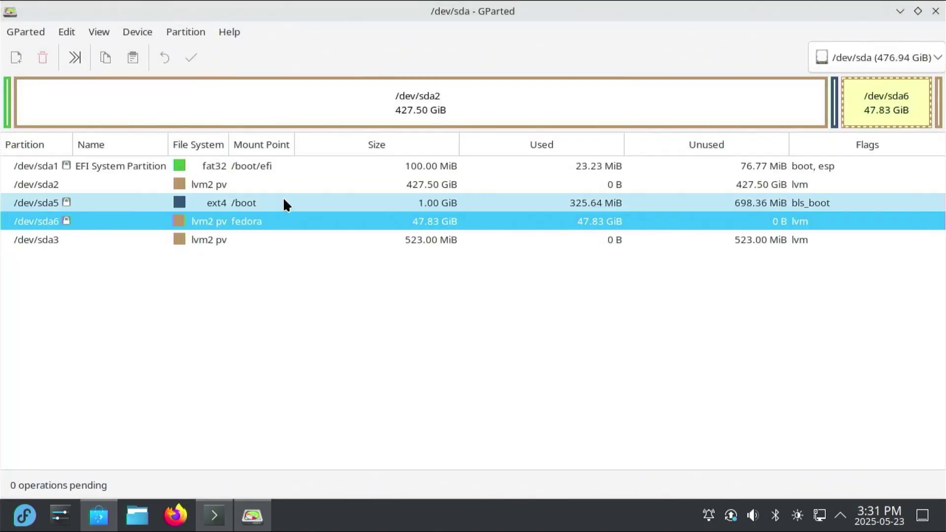
pyautogui.click(259, 184)
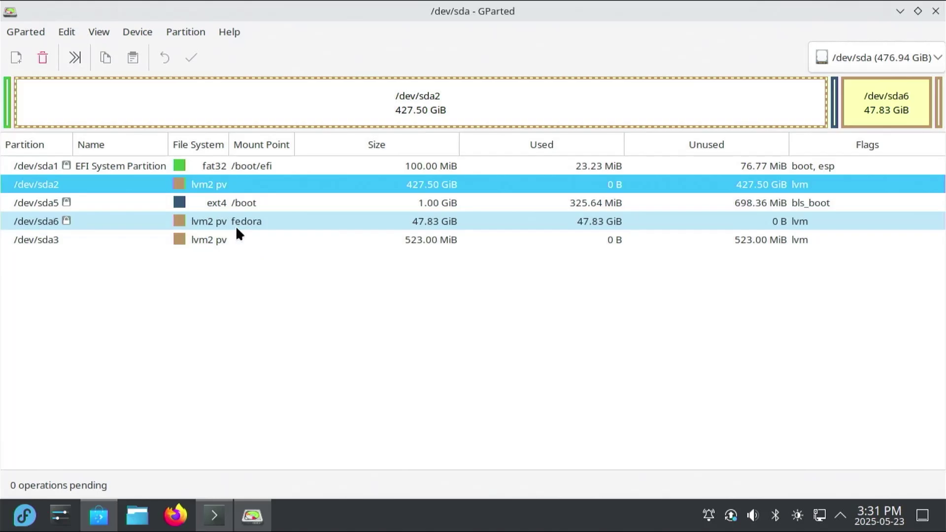
pyautogui.click(236, 242)
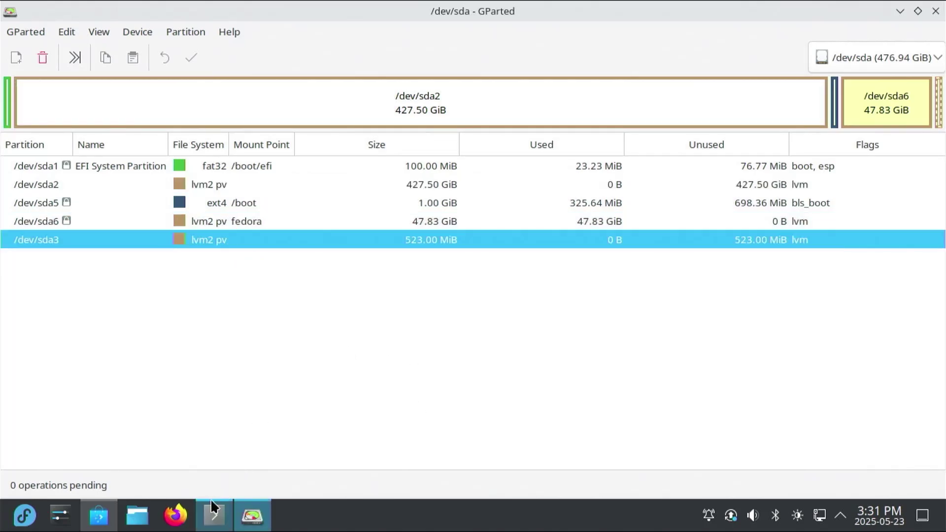
# Run pvdisplay in Konsole beside GParted, listing /dev/sda2 and /dev/sda3 as new physical volumes
pyautogui.click(214, 514)
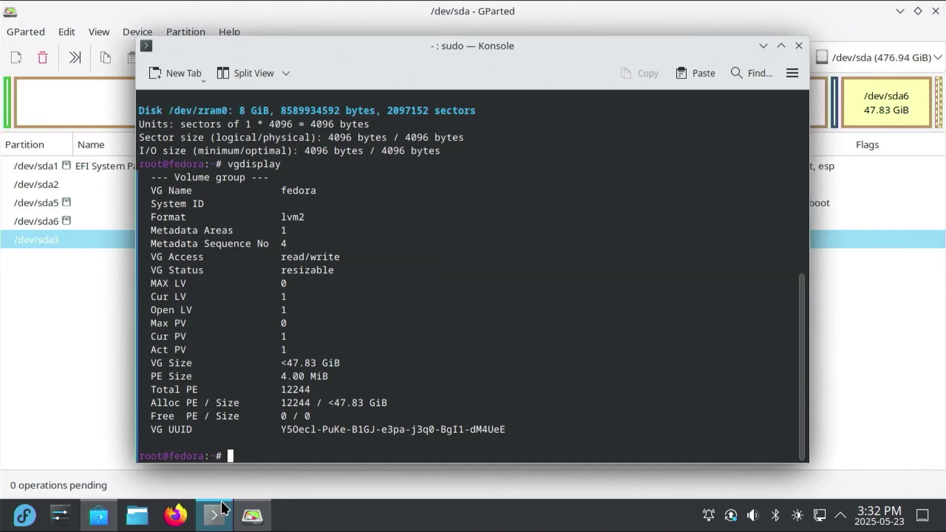
pyautogui.write('pvdisplay')
pyautogui.press('Return')
pyautogui.scroll(2, 378, 319)
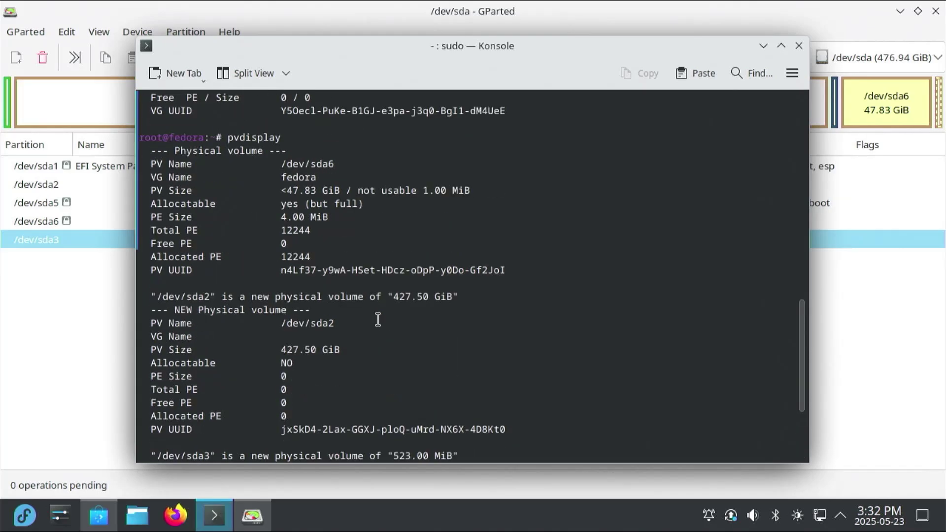
pyautogui.scroll(3, 378, 319)
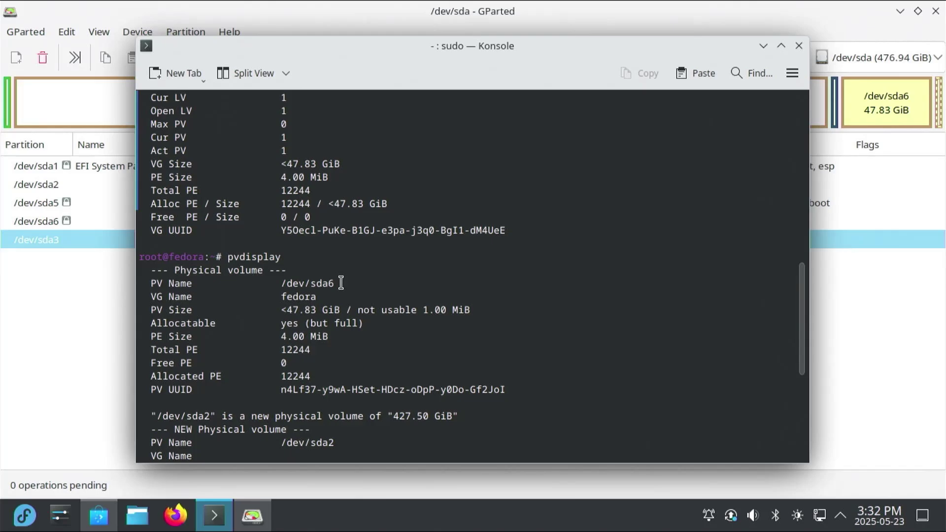
pyautogui.moveTo(288, 53); pyautogui.dragTo(424, 43)
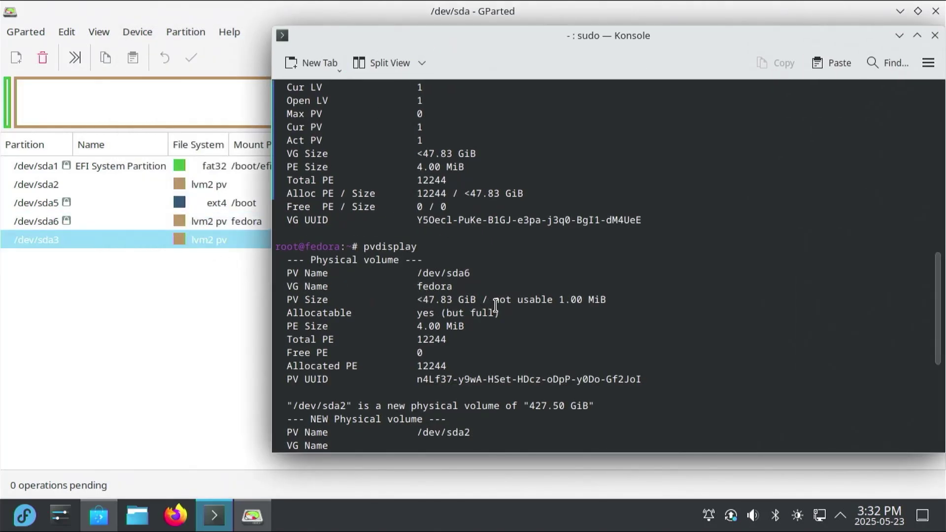
pyautogui.scroll(-7, 469, 298)
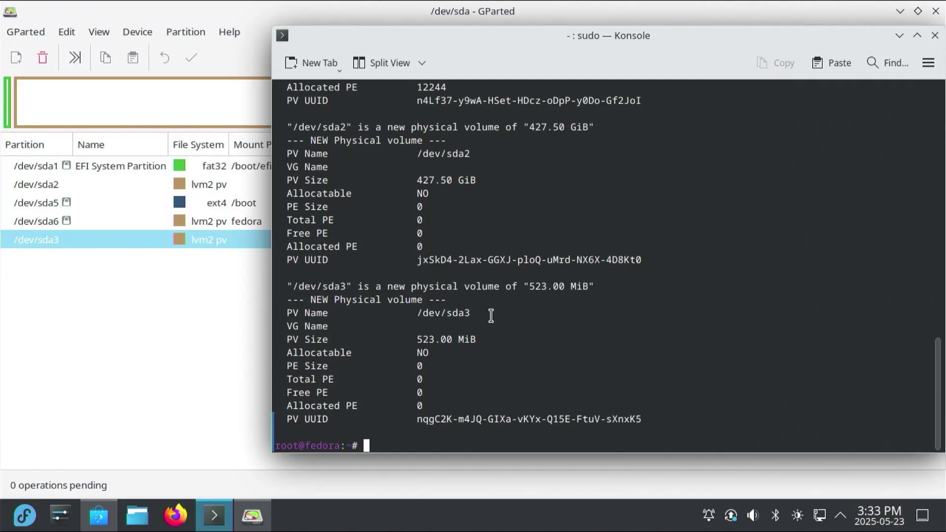
# Run pvcreate on /dev/sda2 and /dev/sda3, then verify both with pvdisplay
pyautogui.write('pvcreate /dev/sda2')
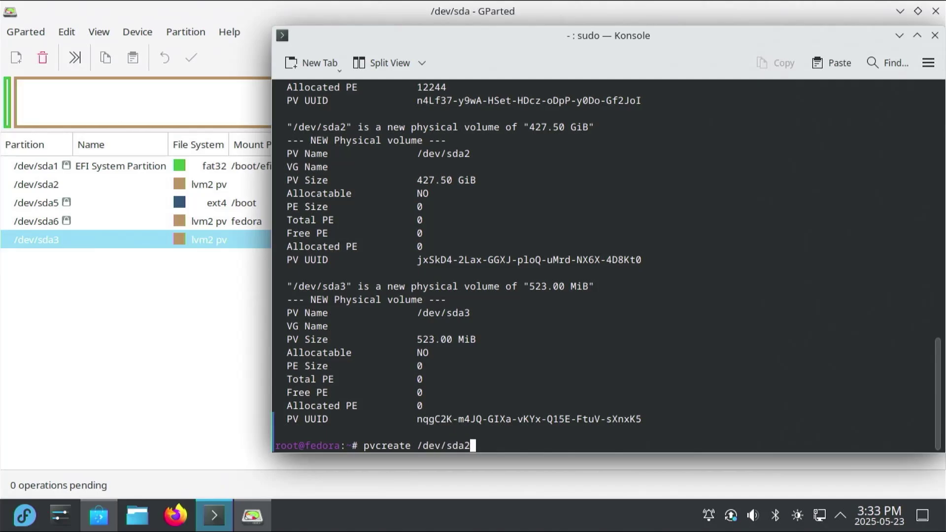
pyautogui.press('Return')
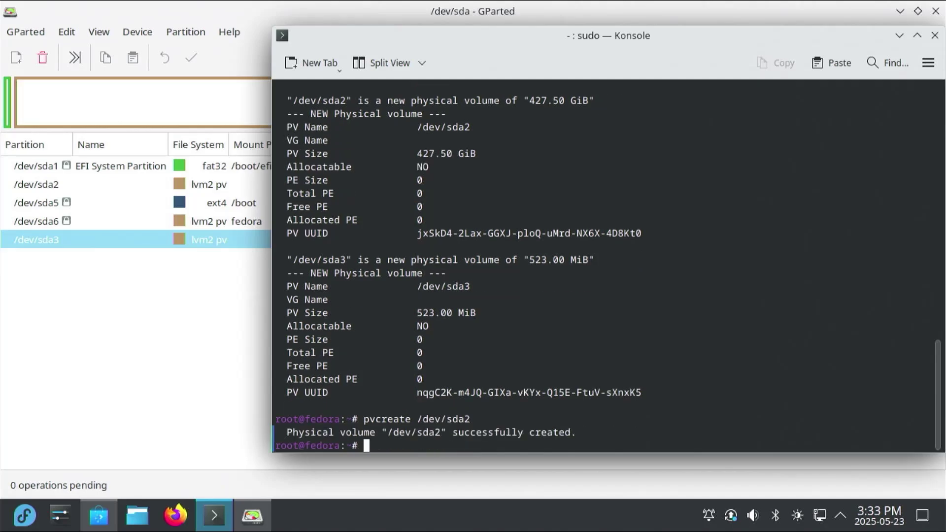
pyautogui.press('Up')
pyautogui.press('BackSpace')
pyautogui.write('3')
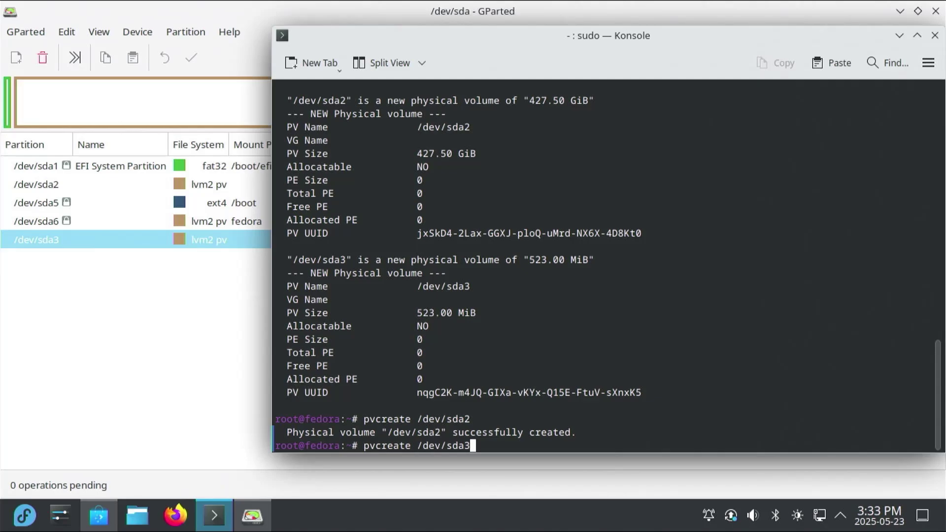
pyautogui.press('Return')
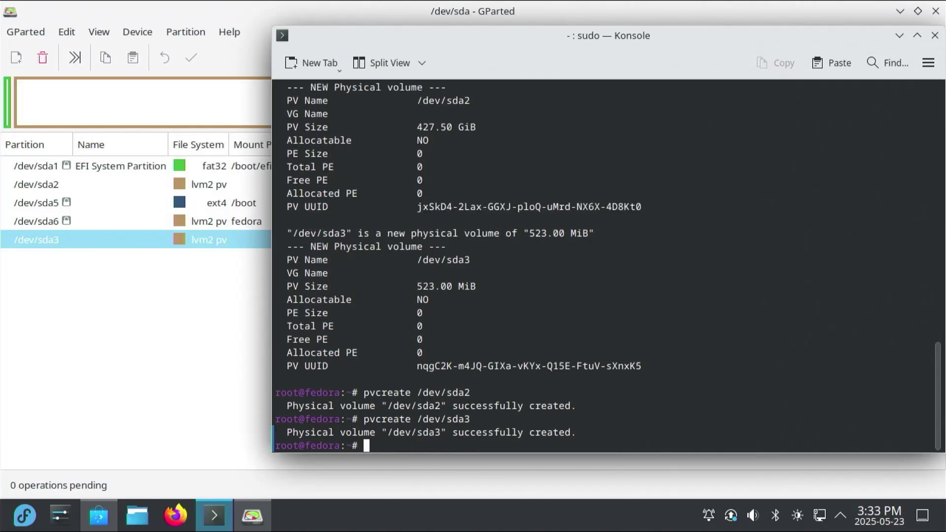
pyautogui.write('pvdisplay')
pyautogui.press('Return')
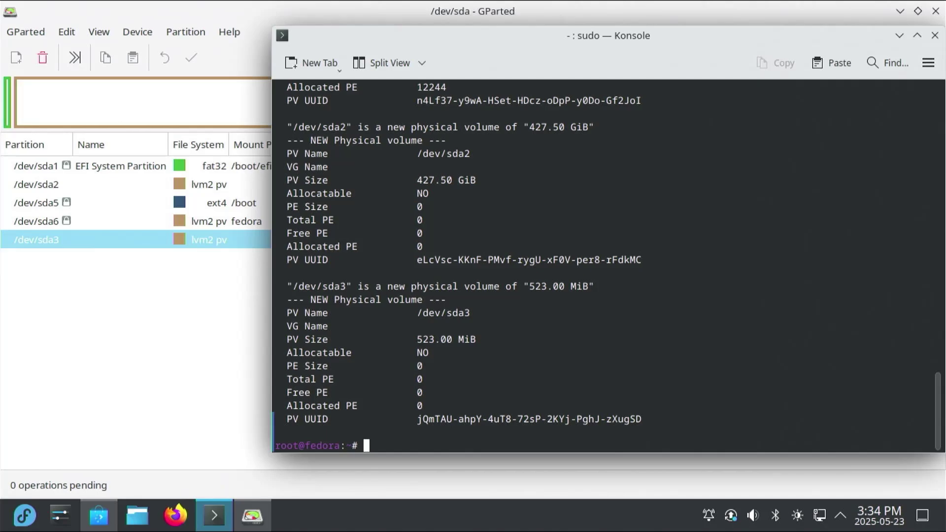
# Add /dev/sda2 to the fedora volume group with vgextend and check it with vgdisplay
pyautogui.write('vgdisplay')
pyautogui.press('Return')
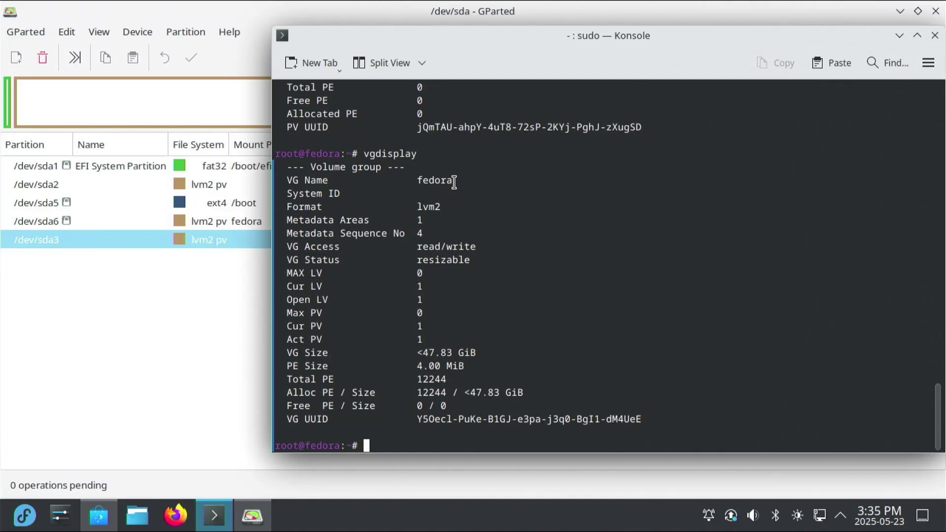
pyautogui.write('vgex')
pyautogui.press('Tab')
pyautogui.write('fedora ')
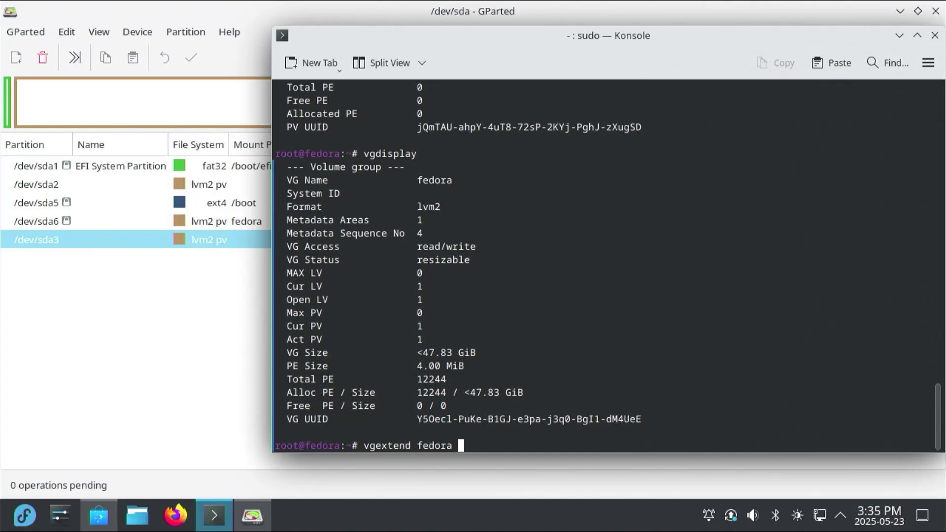
pyautogui.write('/dev/sda2')
pyautogui.press('Return')
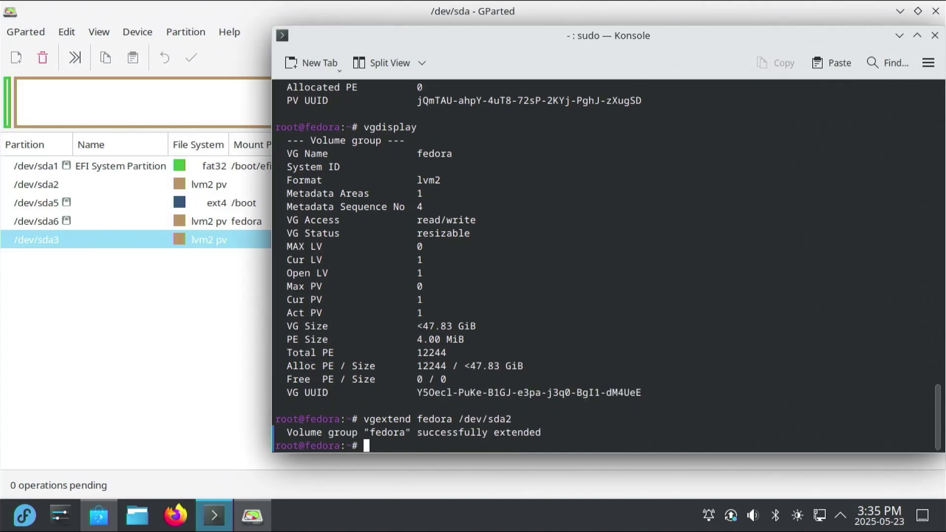
pyautogui.press('Up')
pyautogui.press('Up')
pyautogui.press('Return')
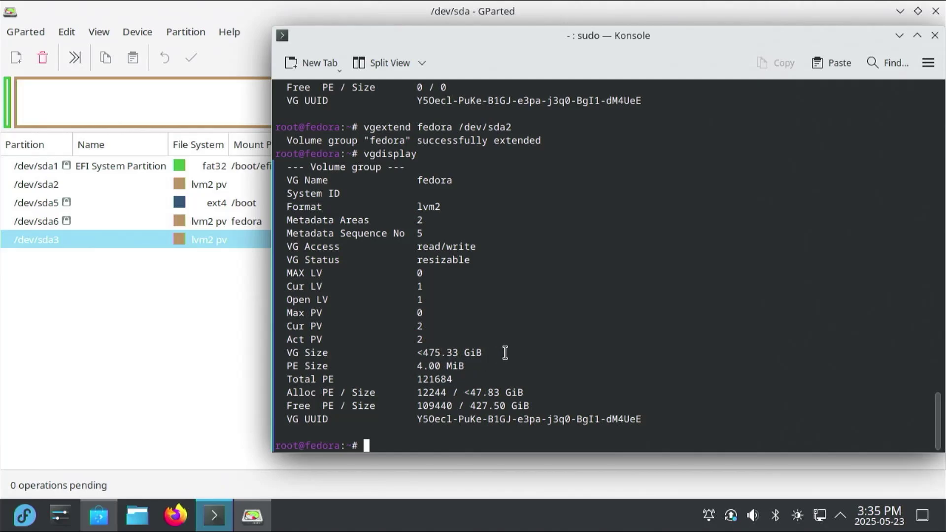
# Add /dev/sda3 to fedora, bringing it to <475.84 GiB with <428.01 GiB free
pyautogui.scroll(2, 505, 353)
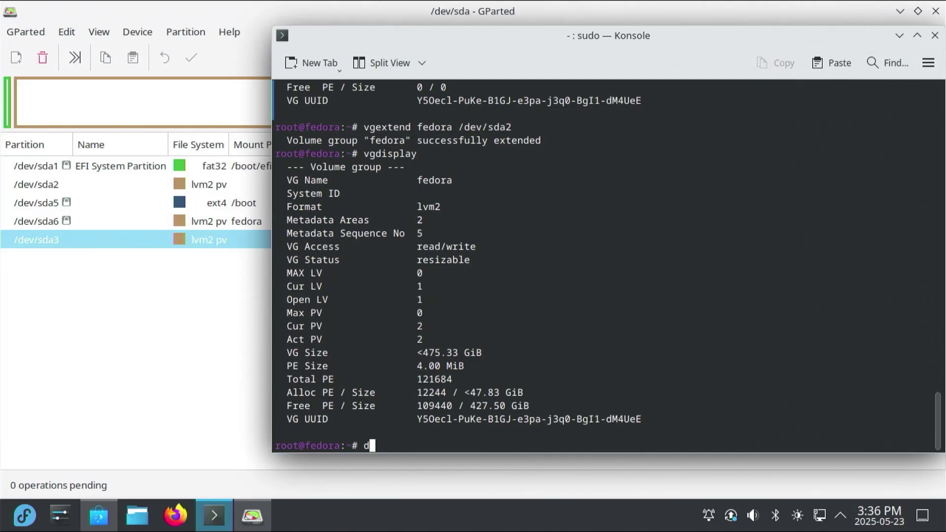
pyautogui.write('vgextend fedora /dev/sda3')
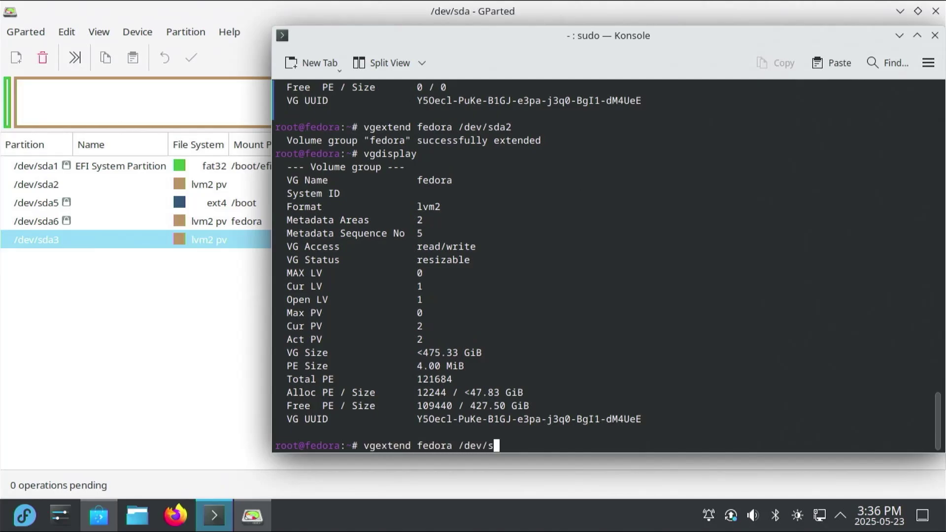
pyautogui.press('Return')
pyautogui.press('Up')
pyautogui.press('Up')
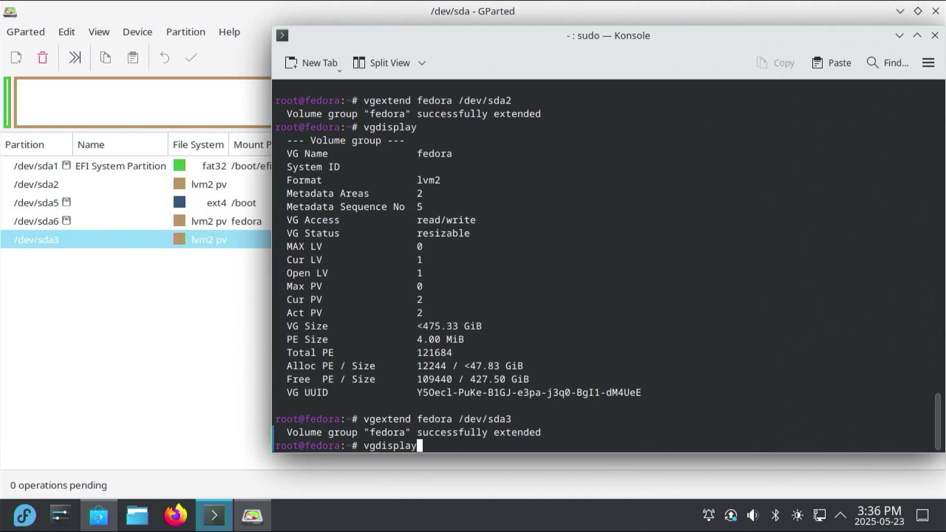
pyautogui.press('Return')
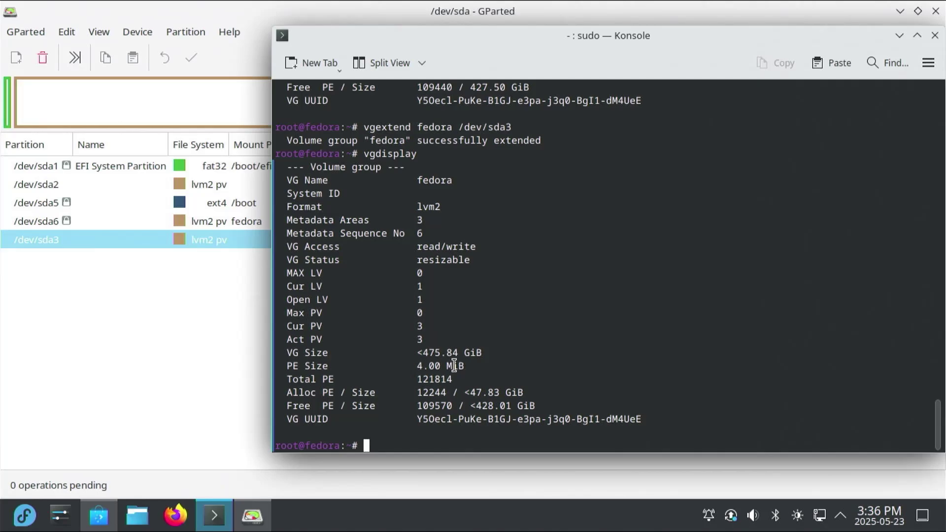
pyautogui.scroll(2, 527, 351)
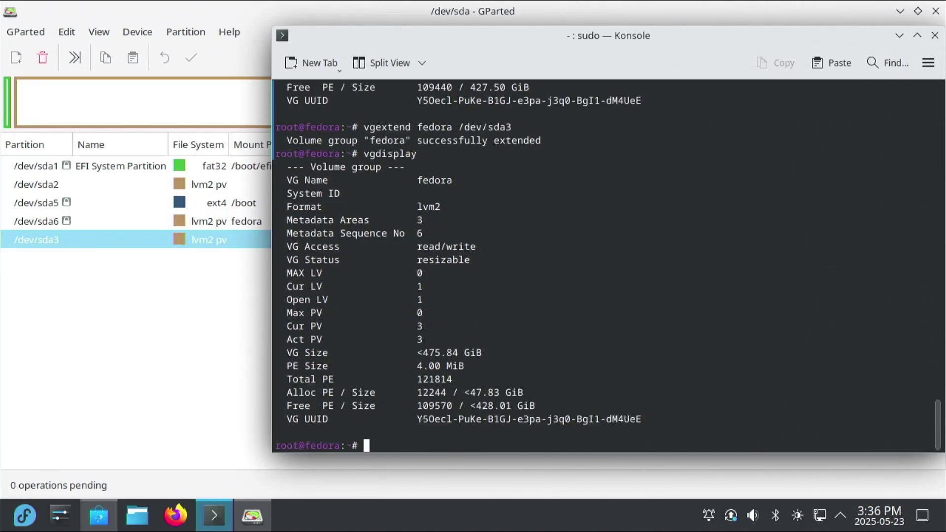
# Check the root logical volume with lvdisplay and current filesystem sizes with df -h
pyautogui.write('lvdisplay')
pyautogui.press('Return')
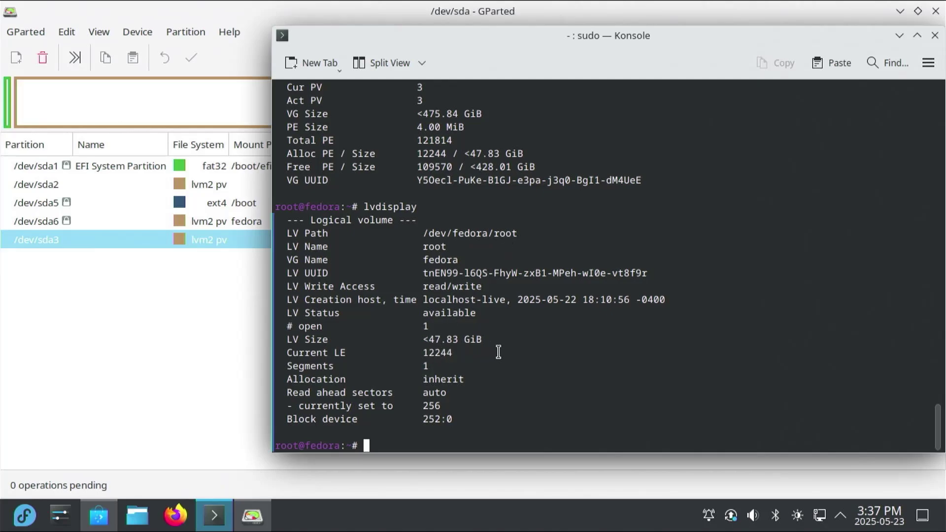
pyautogui.write('df -h')
pyautogui.press('Return')
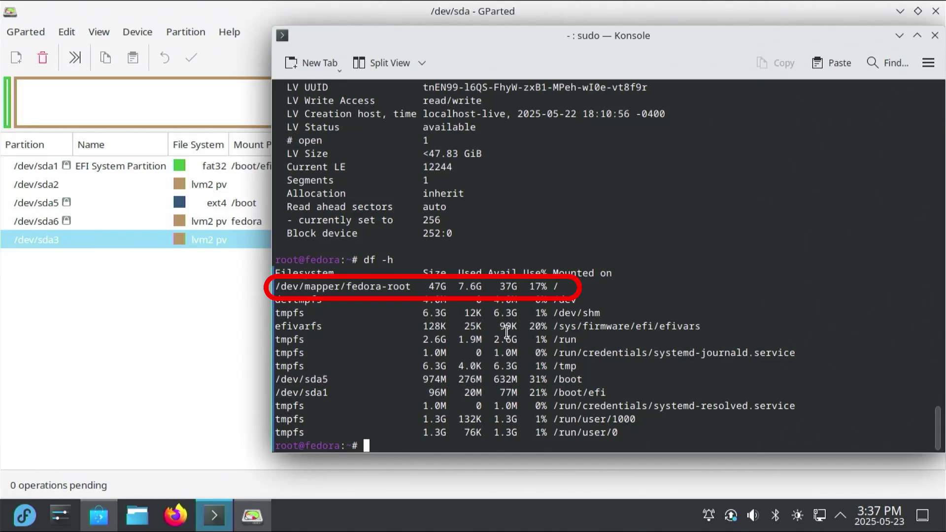
# Extend /dev/fedora/root by +100%FREE to <475.84 GiB, and recheck with lvdisplay and df -h
pyautogui.write('lve')
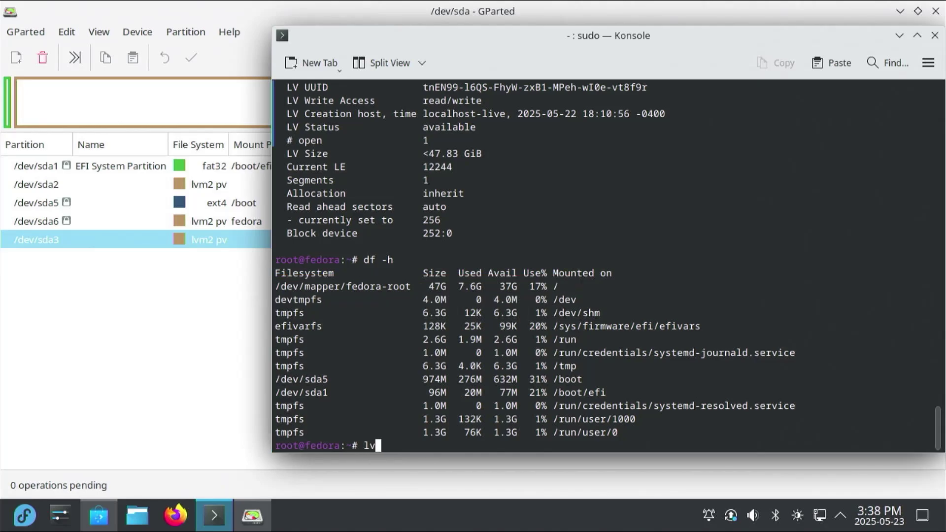
pyautogui.write('xtend -l +100%FRE')
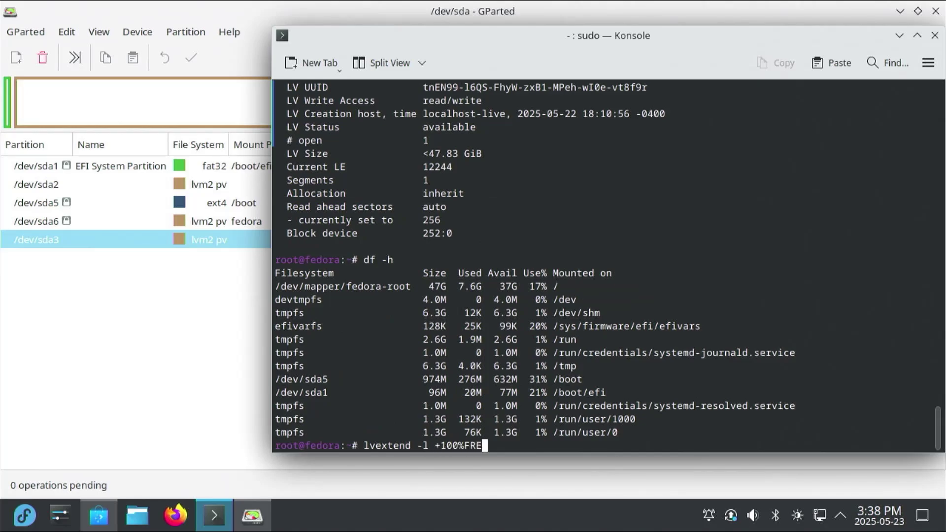
pyautogui.write('E /dev/fedora/root')
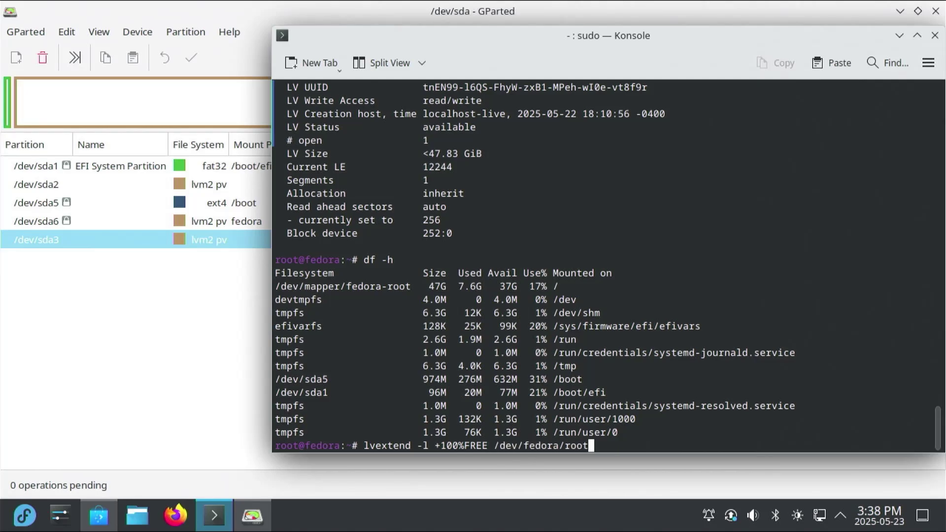
pyautogui.press('Return')
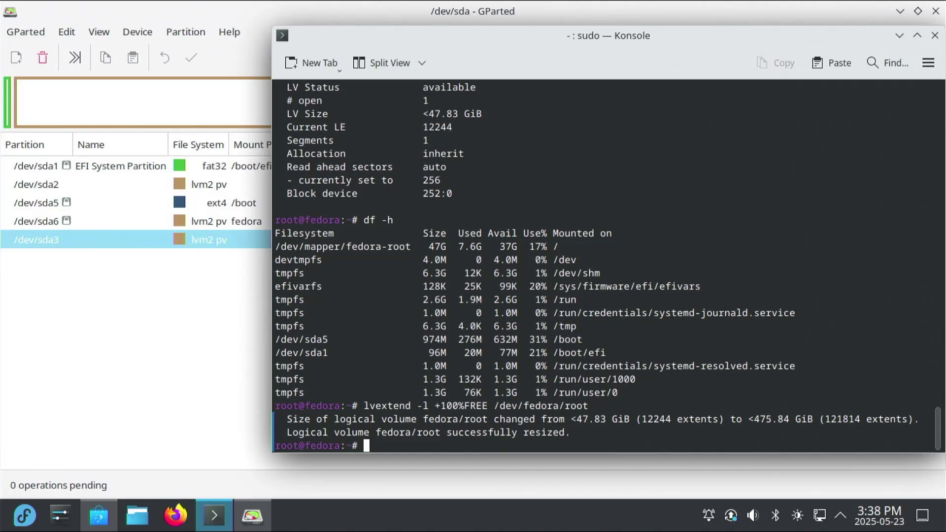
pyautogui.press('Up')
pyautogui.press('Up')
pyautogui.press('Up')
pyautogui.press('Return')
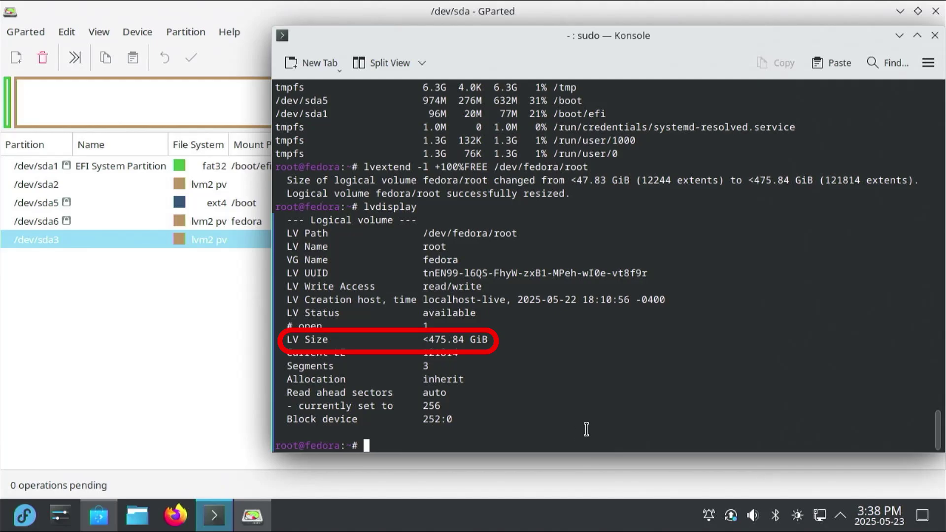
pyautogui.write('df -h')
pyautogui.press('Return')
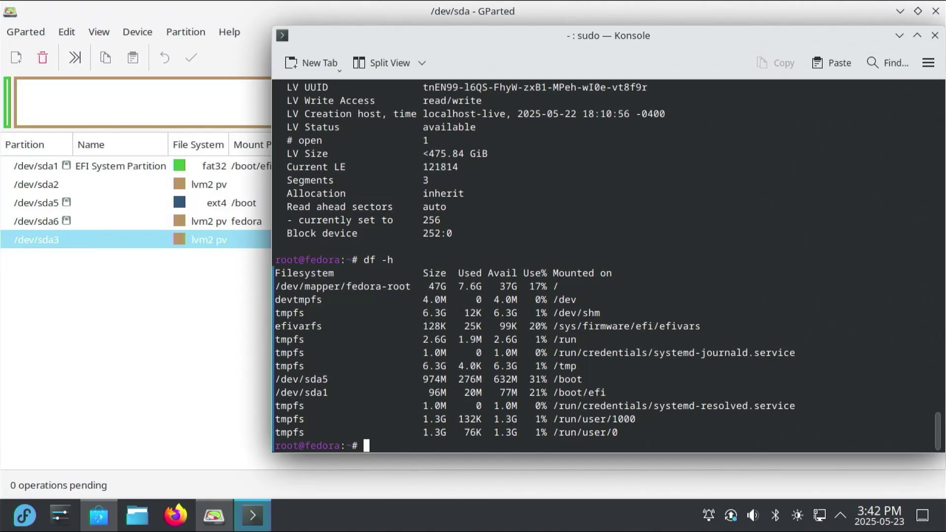
# Grow /dev/fedora/root with resize2fs, confirming 469G size and 442G available in df -h
pyautogui.write('lsblk -f')
pyautogui.press('Return')
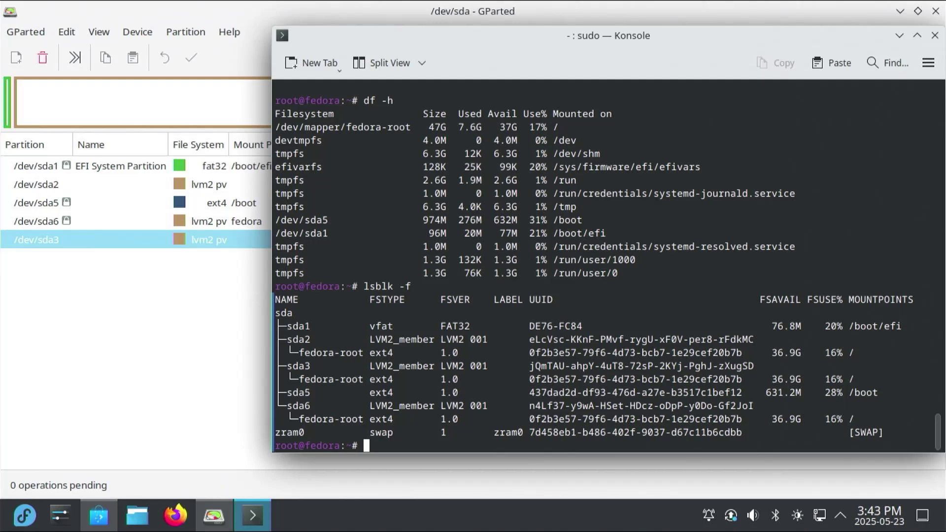
pyautogui.write('resize2fs /dev/fedora/root')
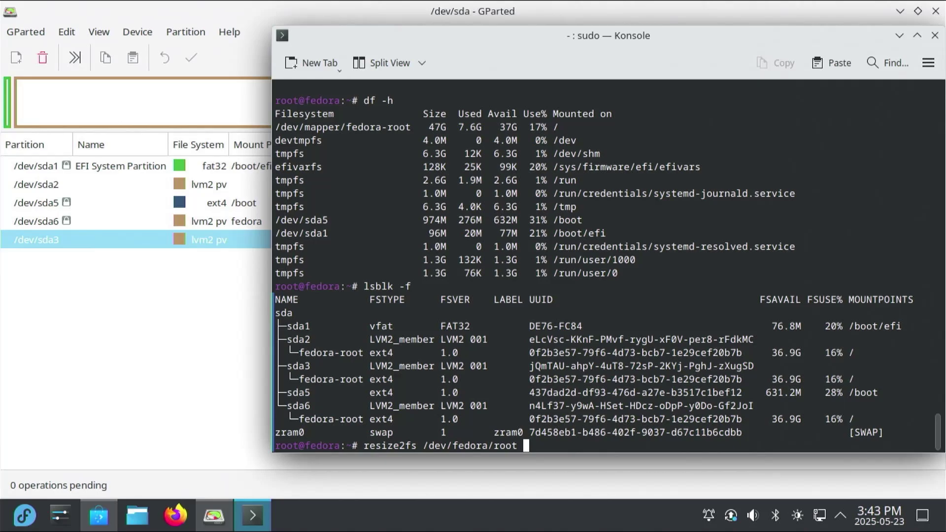
pyautogui.press('Return')
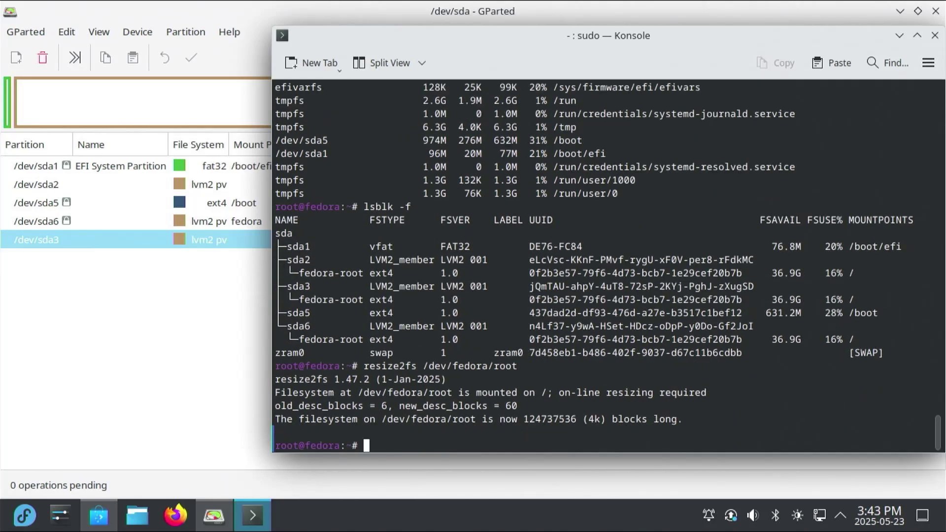
pyautogui.write('df -h')
pyautogui.press('Return')
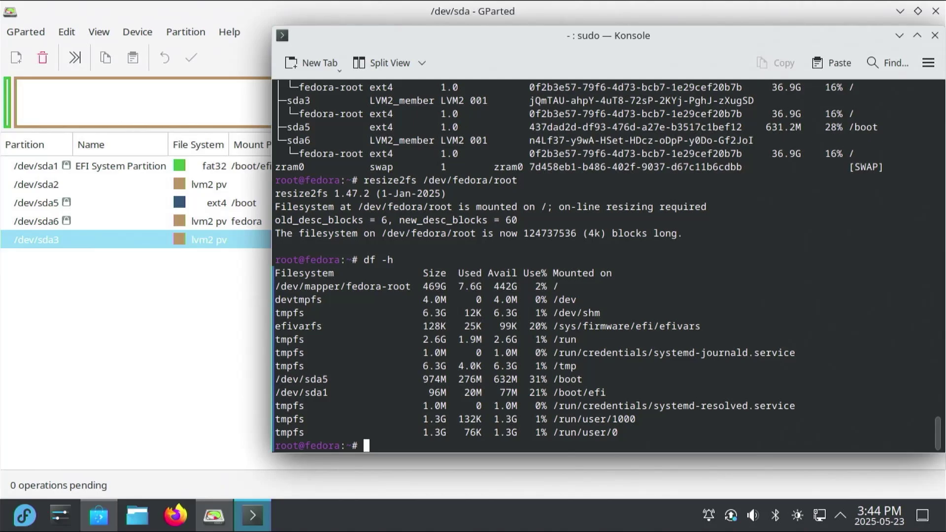
# Create a 100G testfile in /root with fallocate and confirm 108G used via df -h
pyautogui.write('pwd')
pyautogui.press('Return')
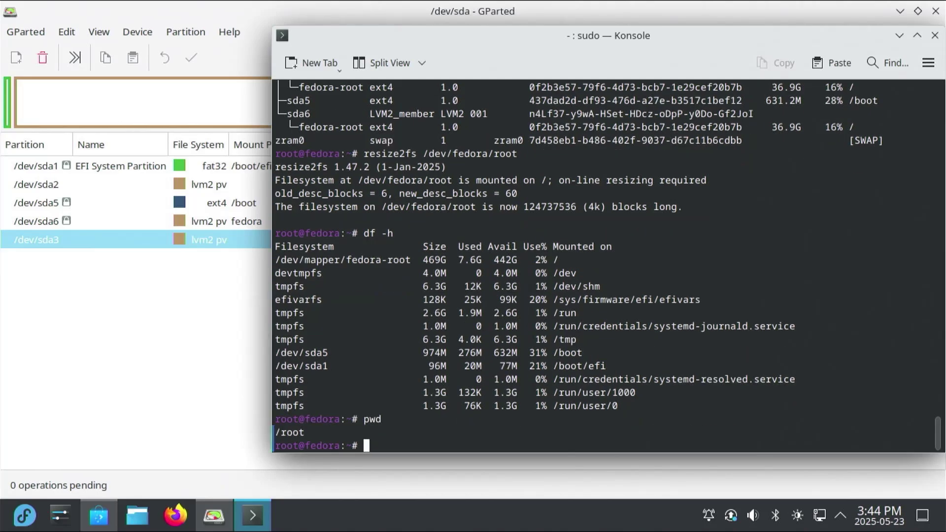
pyautogui.write('fallocate -l 100G')
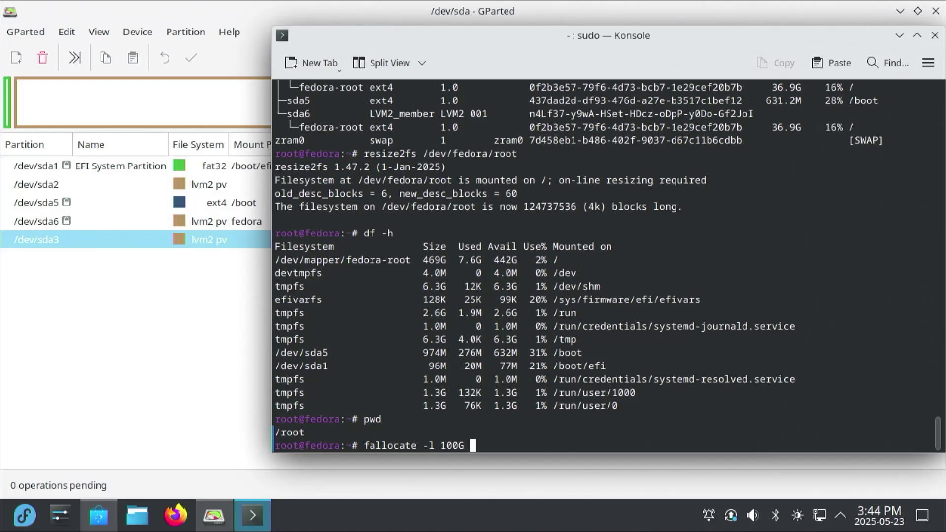
pyautogui.write(' testfile')
pyautogui.press('Return')
pyautogui.write('ls -al')
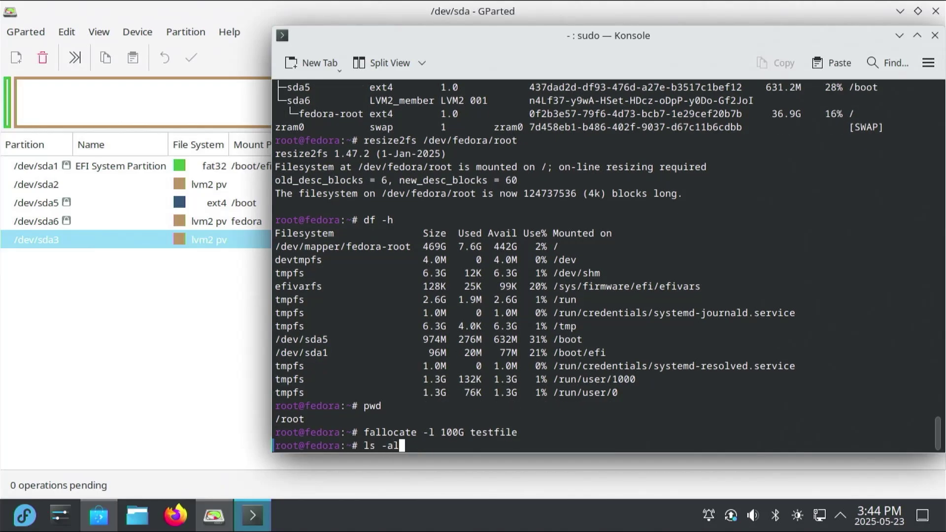
pyautogui.press('Return')
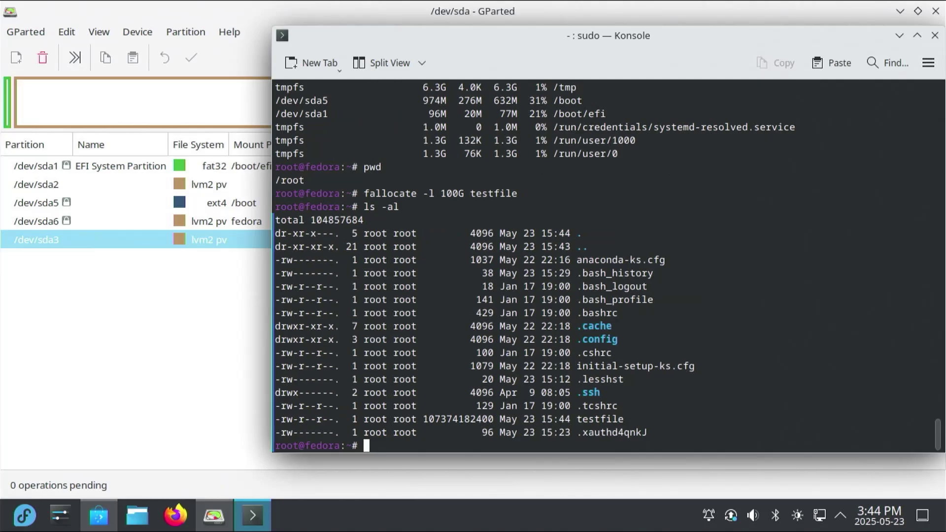
pyautogui.write('df -h')
pyautogui.press('Return')
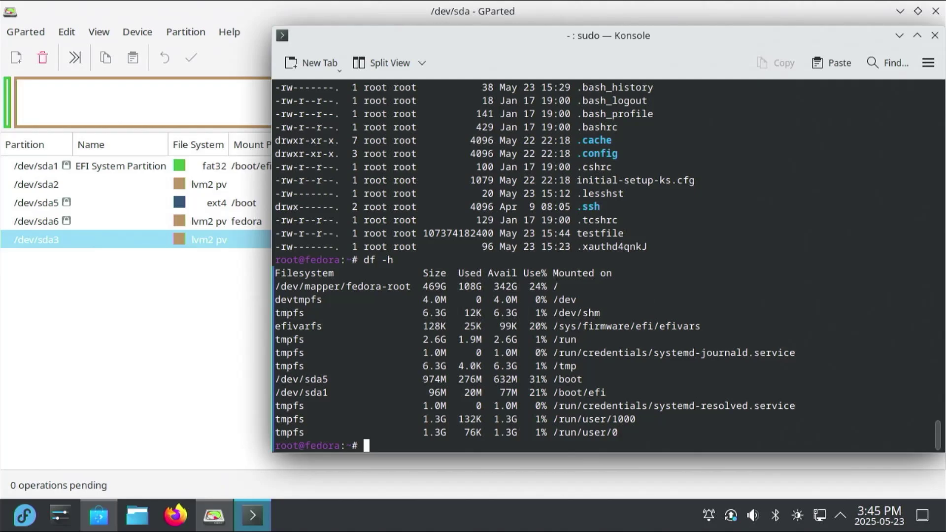
# Delete the testfile, confirming the removal with y
pyautogui.write('rm testfile')
pyautogui.press('Return')
pyautogui.write('y')
pyautogui.press('Return')
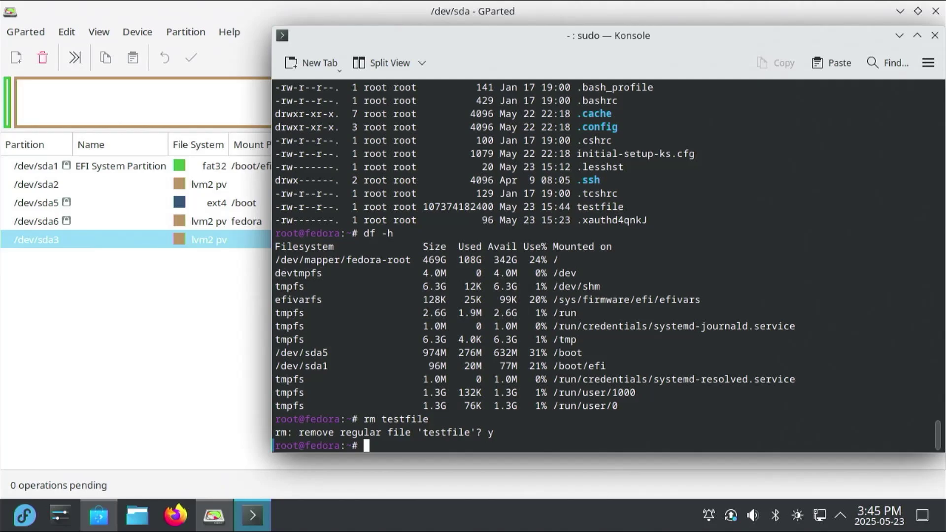
# Regenerate /boot/grub2/grub.cfg with grub2-mkconfig, dropping the Windows boot entry
pyautogui.write('grub2-mkconfig -o ')
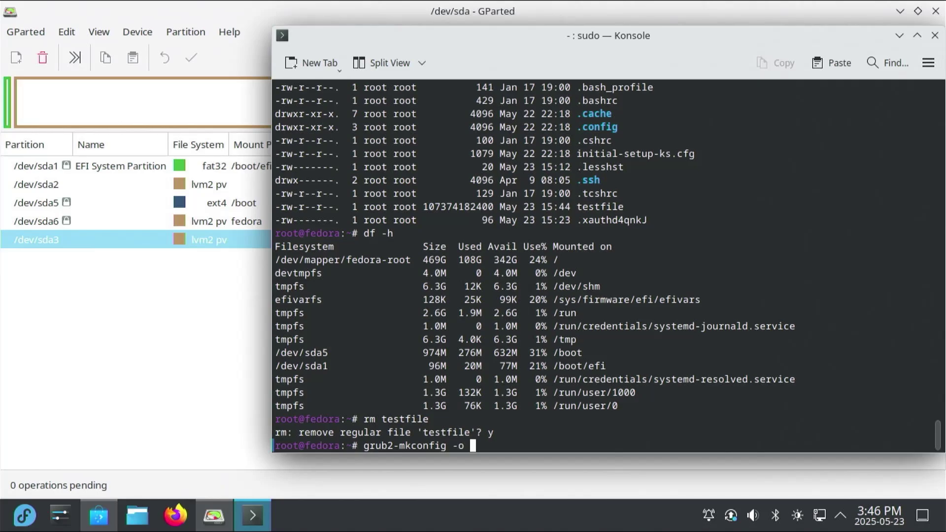
pyautogui.write('/boot/')
pyautogui.write('grub2/')
pyautogui.write('grub')
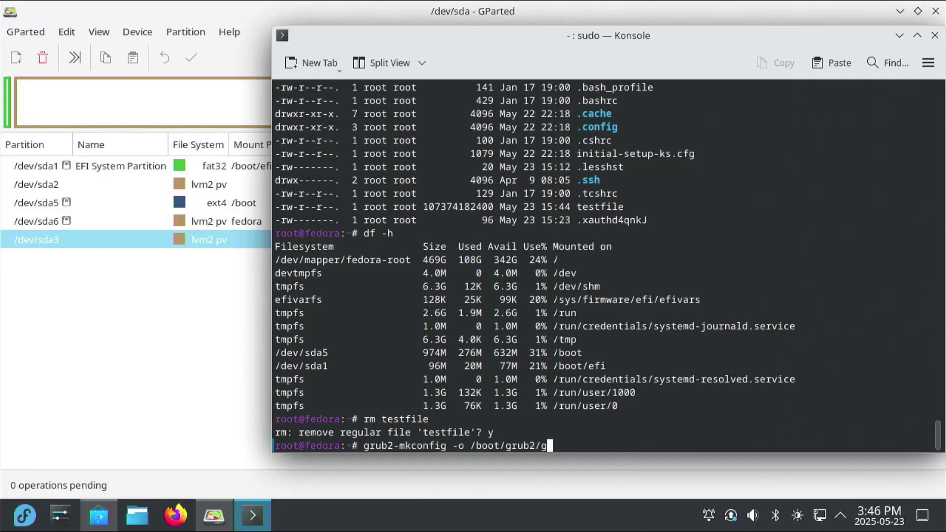
pyautogui.write('.cfg')
pyautogui.press('Return')
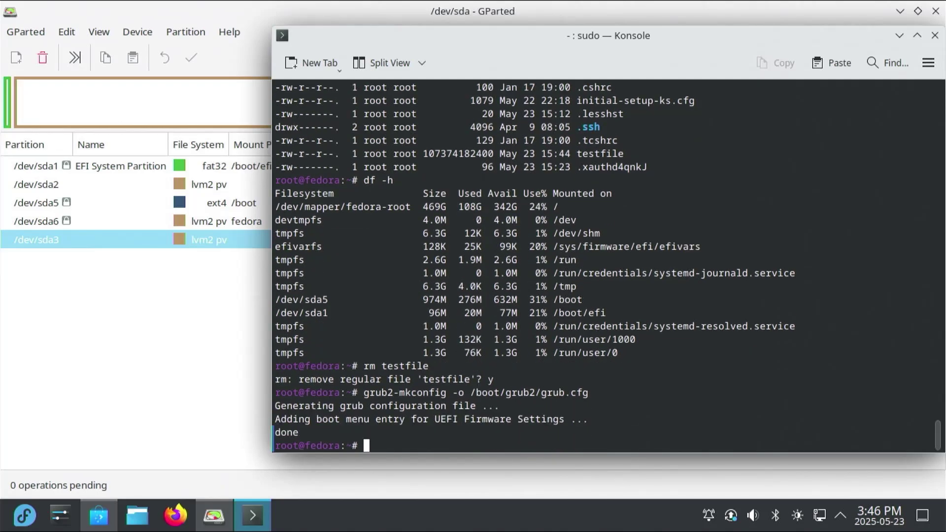
# Reboot, confirm GRUB lists no Windows entry, and boot the main Fedora Linux entry
pyautogui.write('reboot')
pyautogui.press('Return')
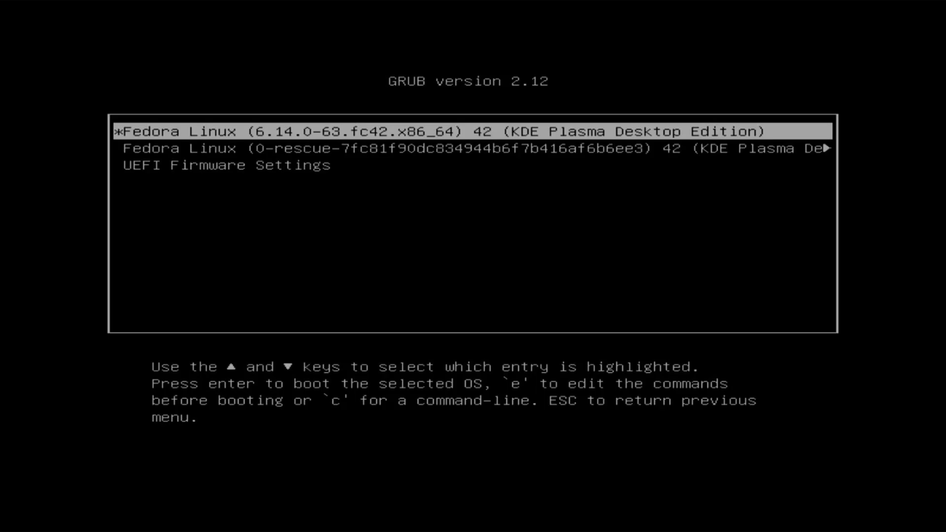
pyautogui.press('Down')
pyautogui.press('Down')
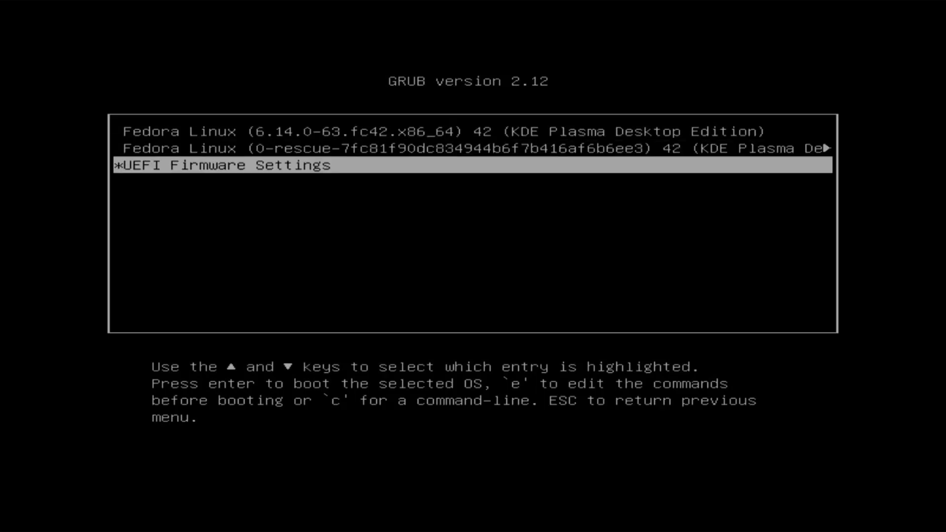
pyautogui.press('Up')
pyautogui.press('Up')
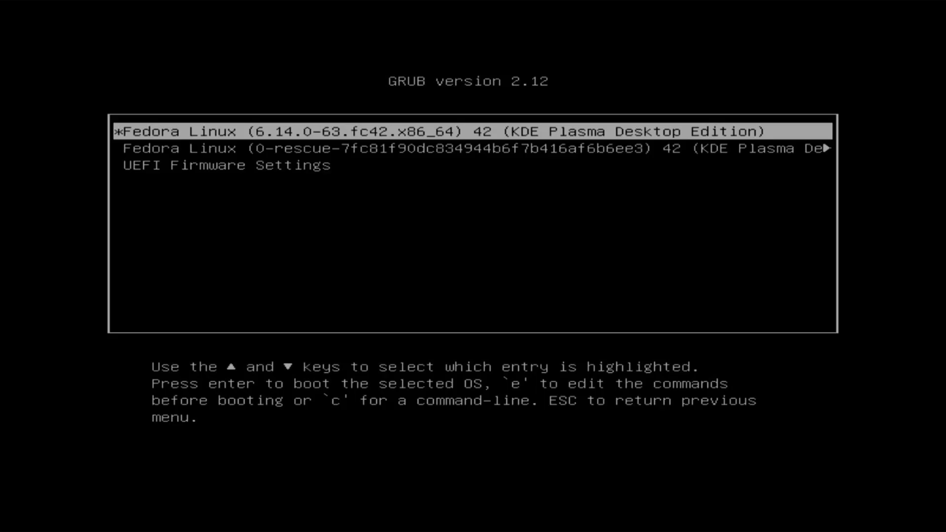
pyautogui.press('Return')
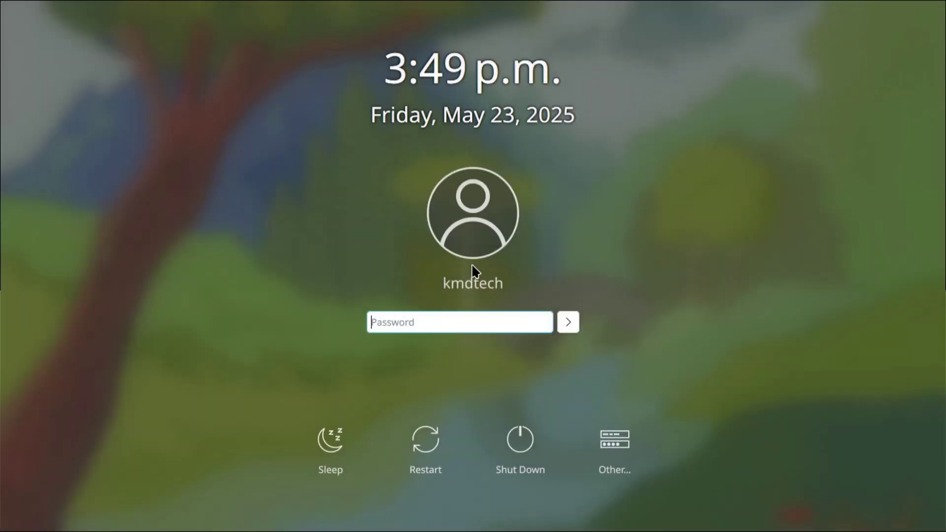